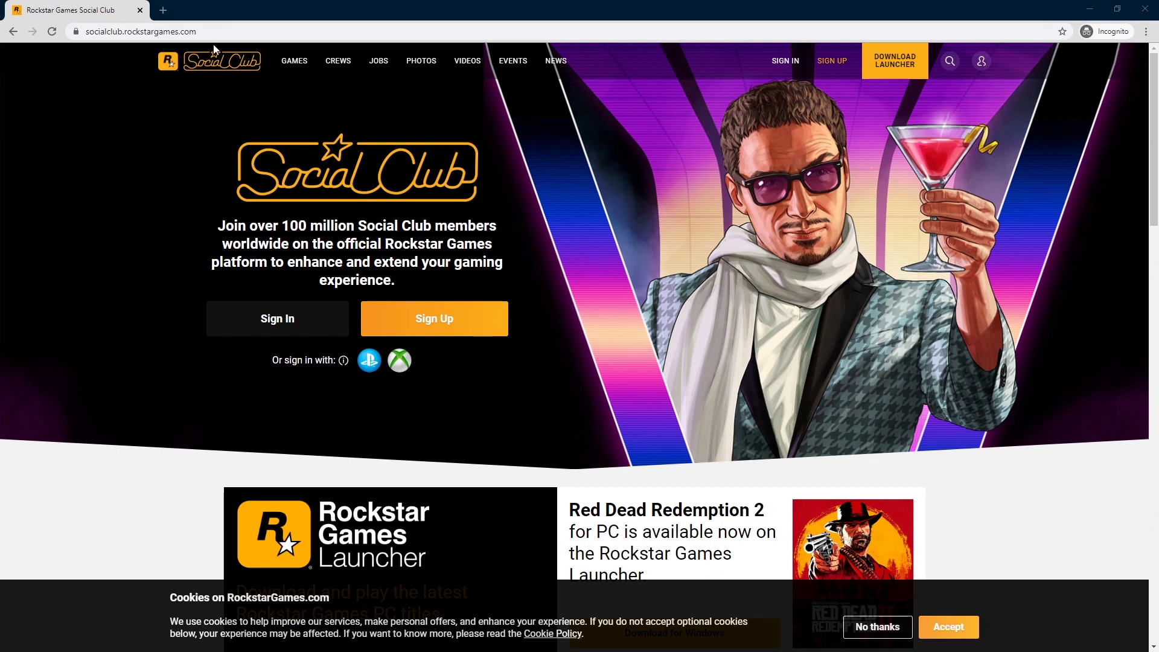
# Sign in to Social Club with the saved credentials and Keep me signed in ticked.
pyautogui.moveTo(197, 31); pyautogui.dragTo(88, 41)
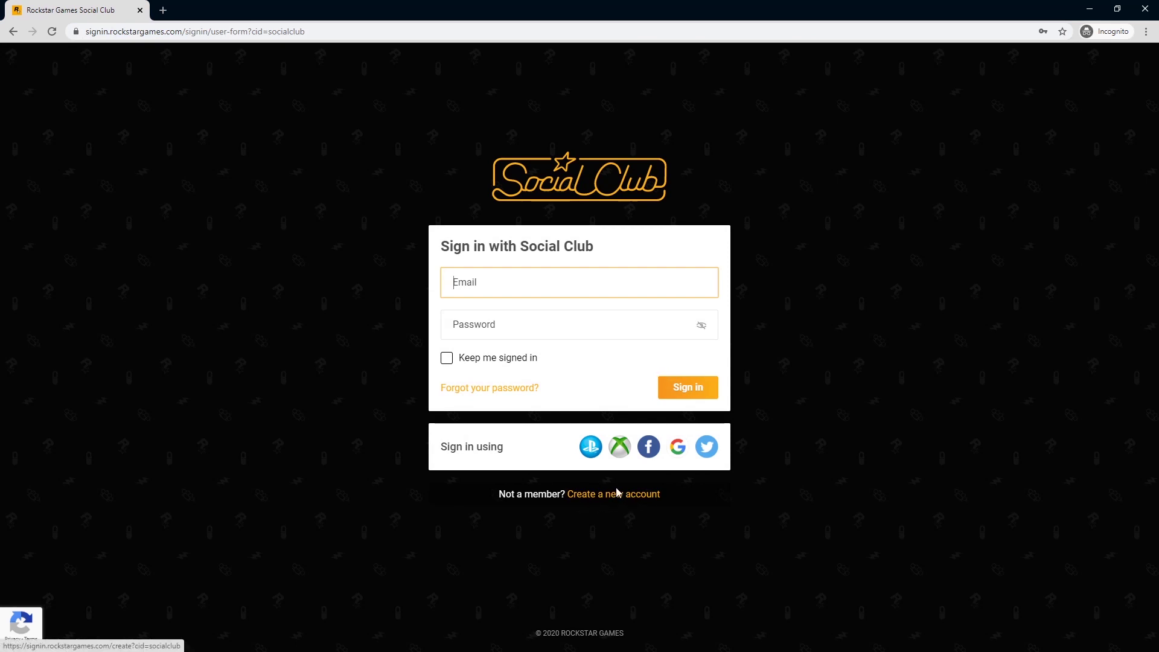
pyautogui.click(522, 290)
pyautogui.click(517, 312)
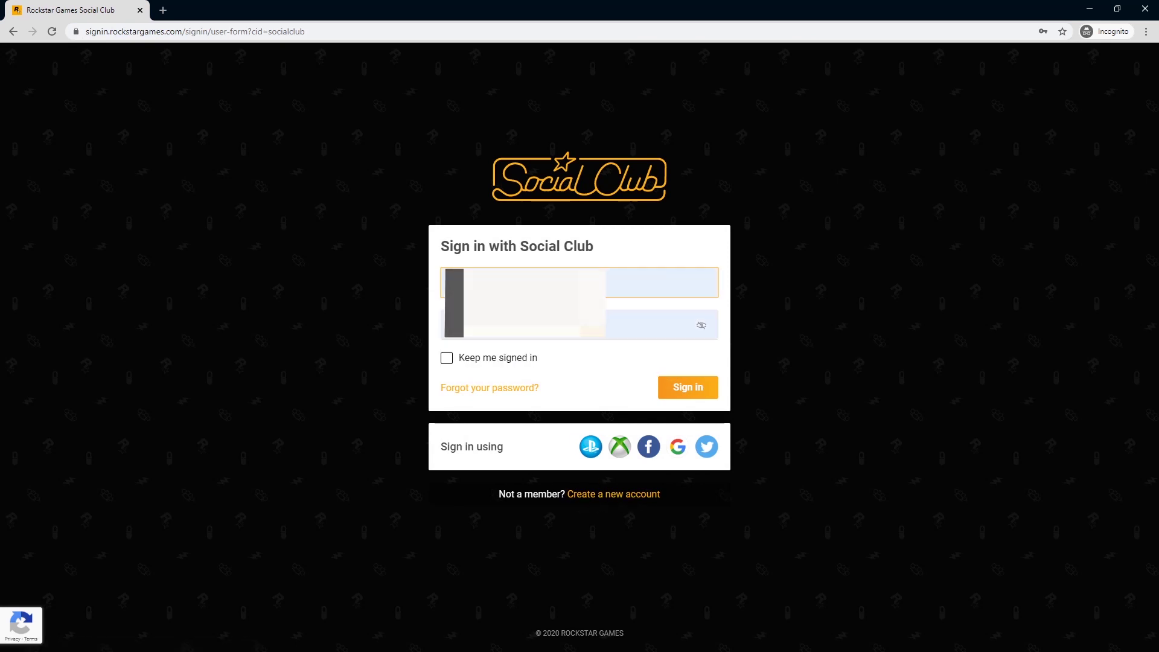
pyautogui.click(510, 365)
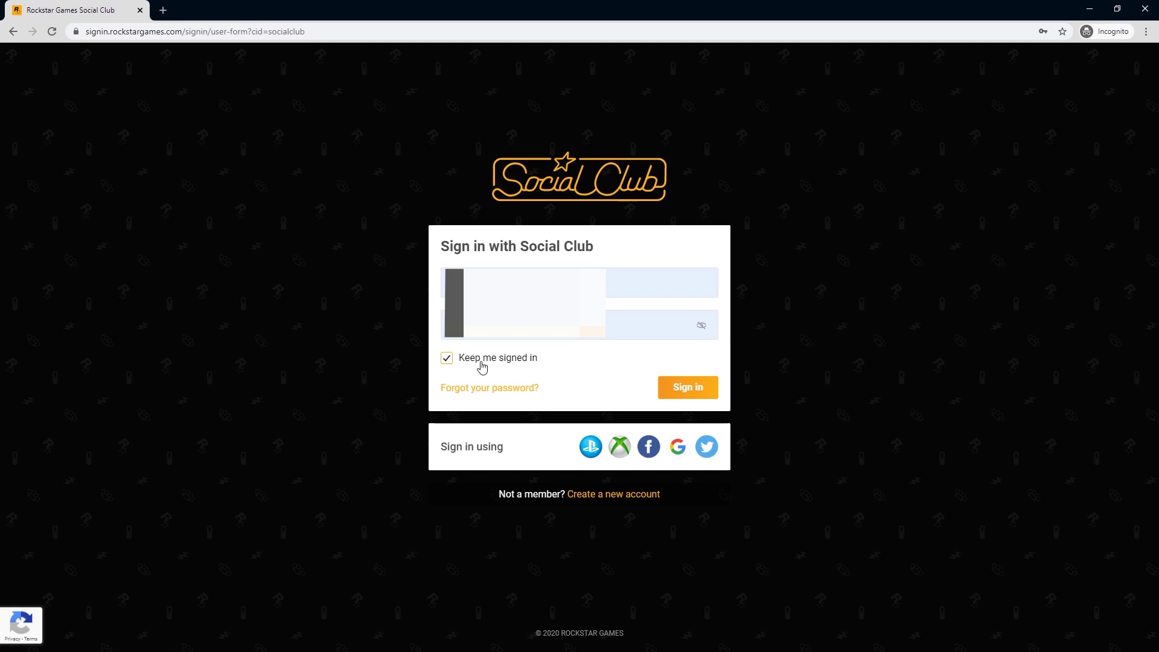
pyautogui.click(683, 391)
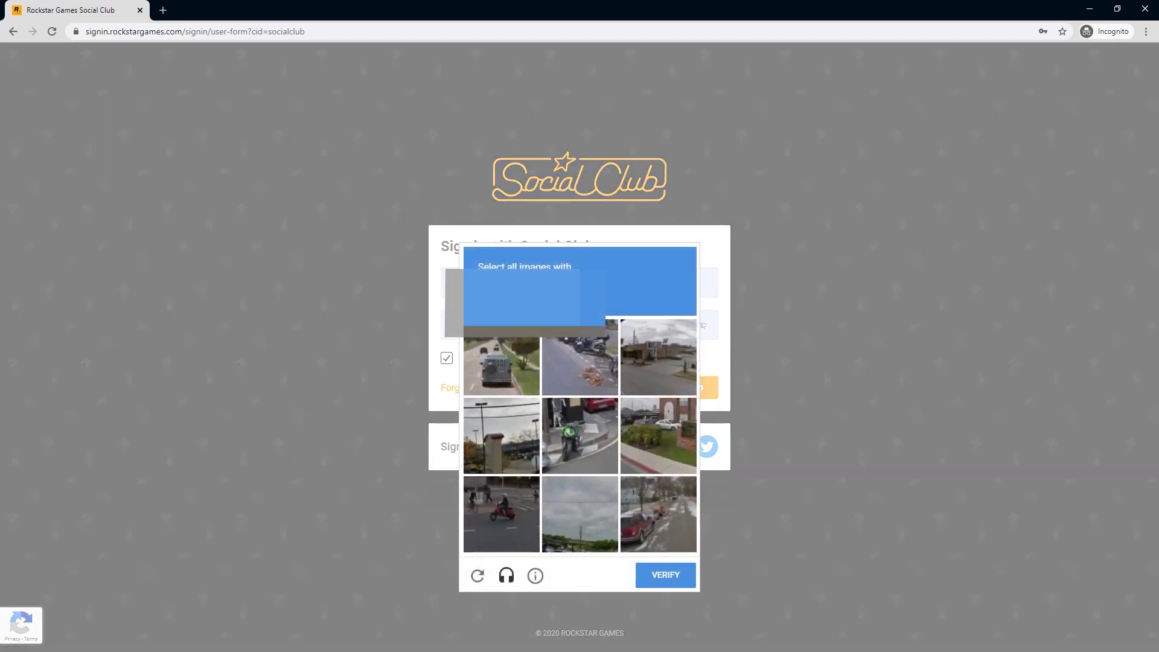
# Solve the reCAPTCHA image challenge to finish signing in.
pyautogui.click(584, 361)
pyautogui.click(512, 484)
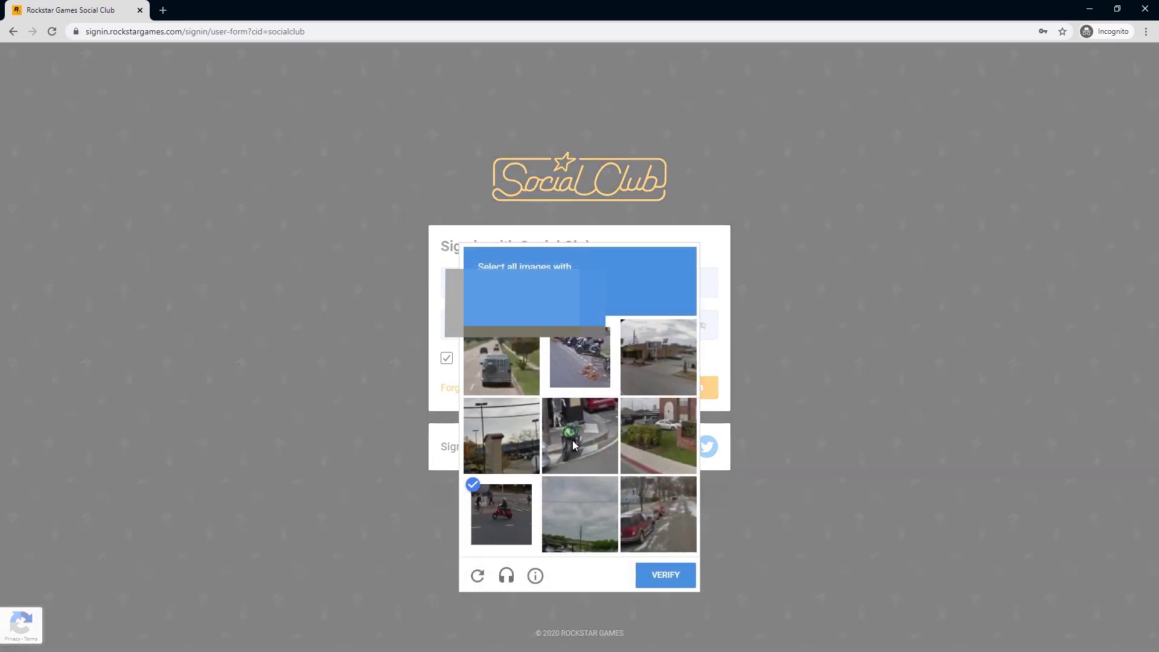
pyautogui.click(572, 440)
pyautogui.click(649, 584)
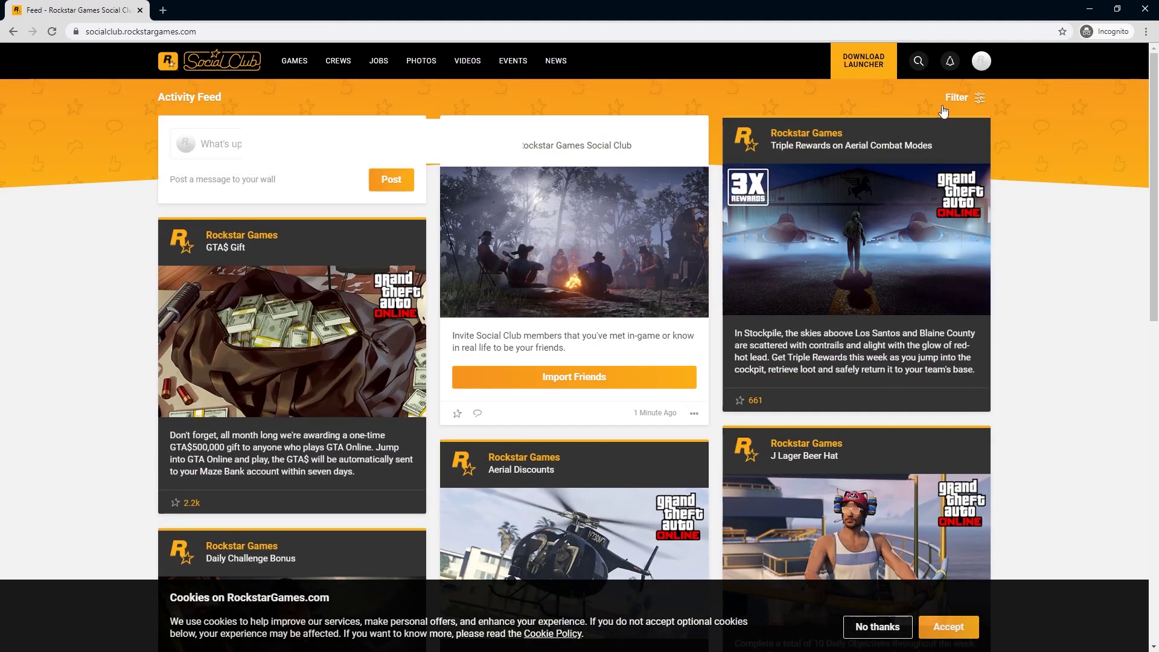
# Go to the Game Activation page through the account menu's Game Downloads entry.
pyautogui.click(982, 62)
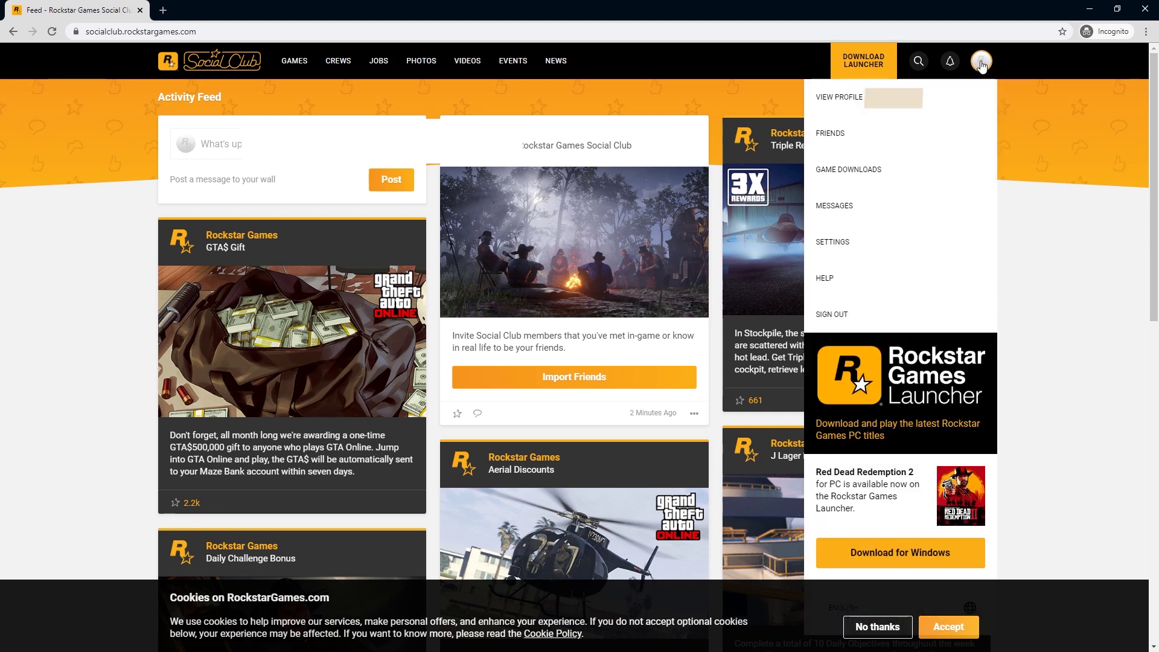
pyautogui.click(860, 169)
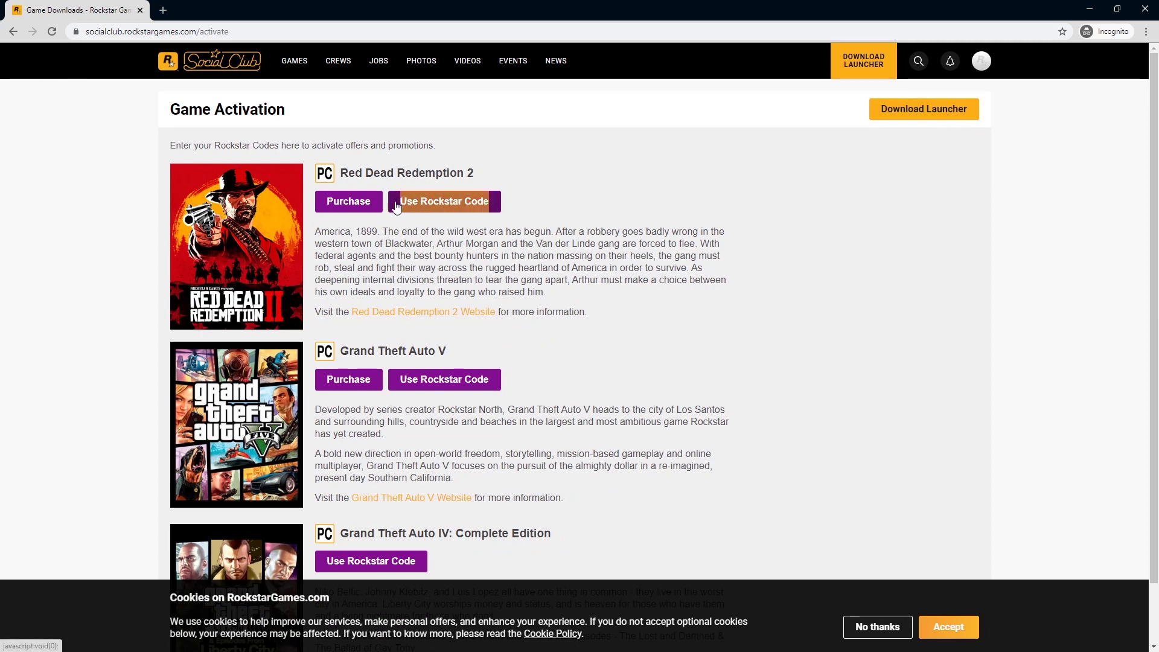
pyautogui.scroll(-1, 407, 400)
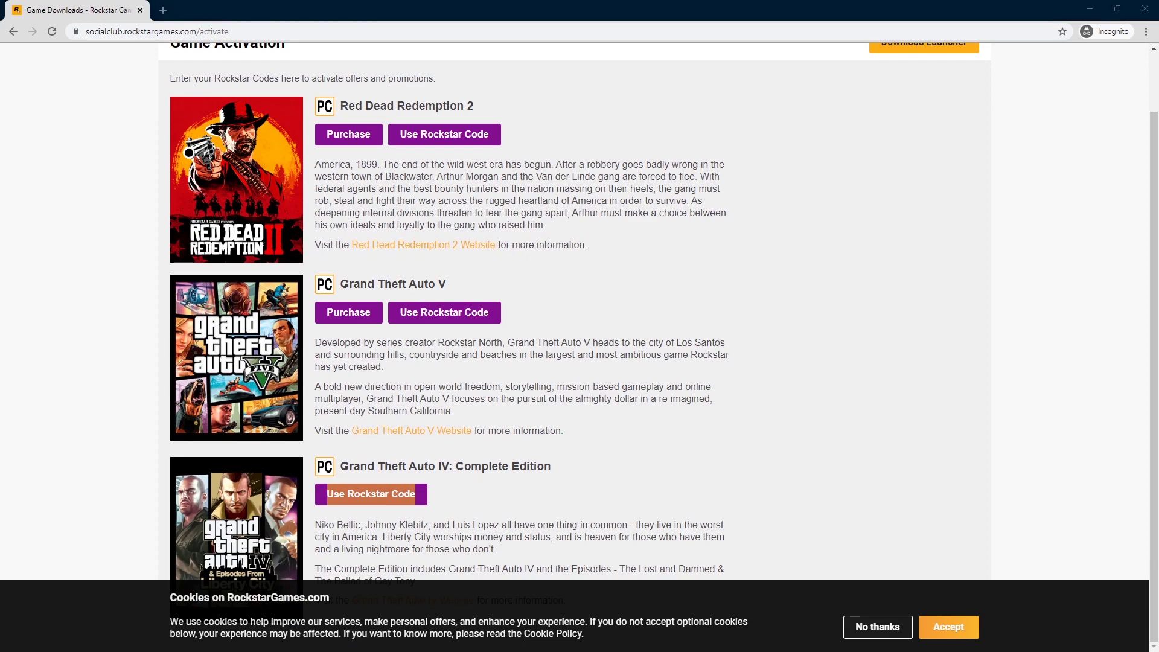
# Open the Use Rockstar Code form, zoom in, and highlight its heading, single-use and terms text.
pyautogui.click(464, 313)
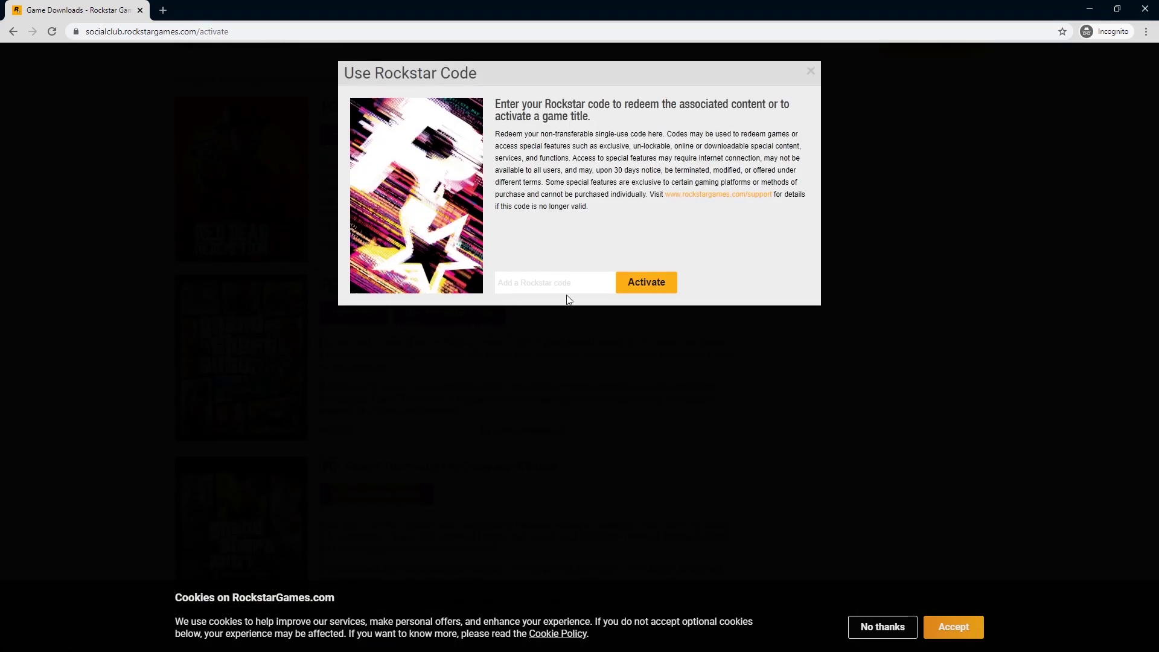
pyautogui.hotkey('ctrl', '+')
pyautogui.hotkey('ctrl', '+')
pyautogui.hotkey('ctrl', '+')
pyautogui.tripleClick(509, 146)
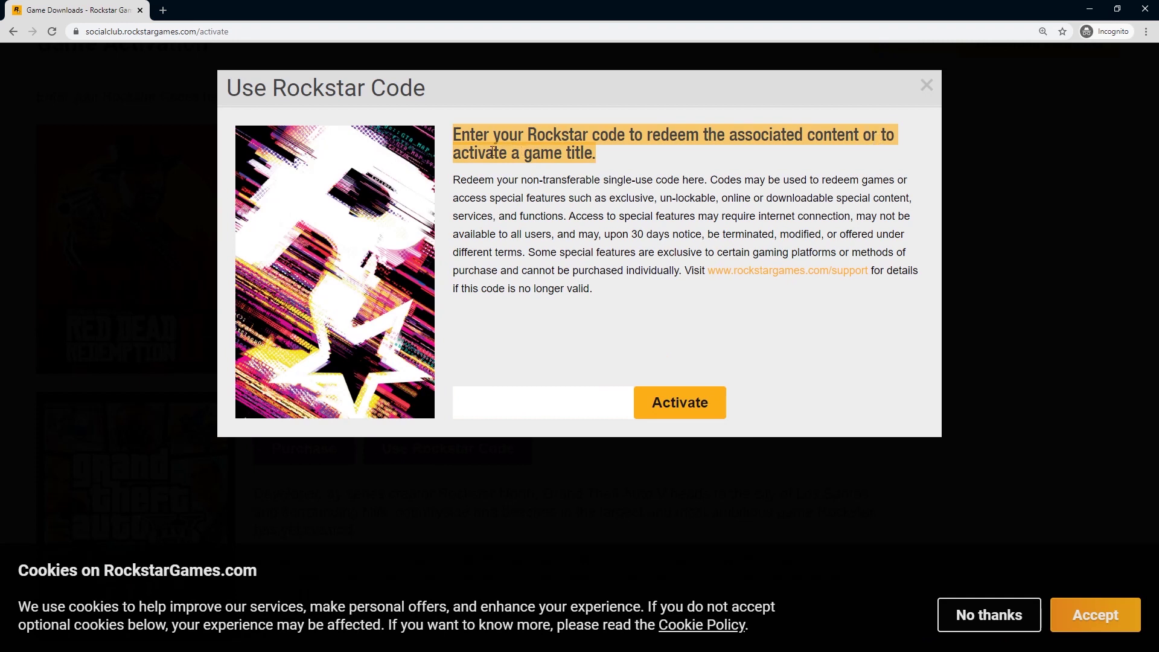
pyautogui.moveTo(456, 182)
pyautogui.mouseDown()
pyautogui.moveTo(816, 184)
pyautogui.moveTo(623, 203)
pyautogui.mouseUp()
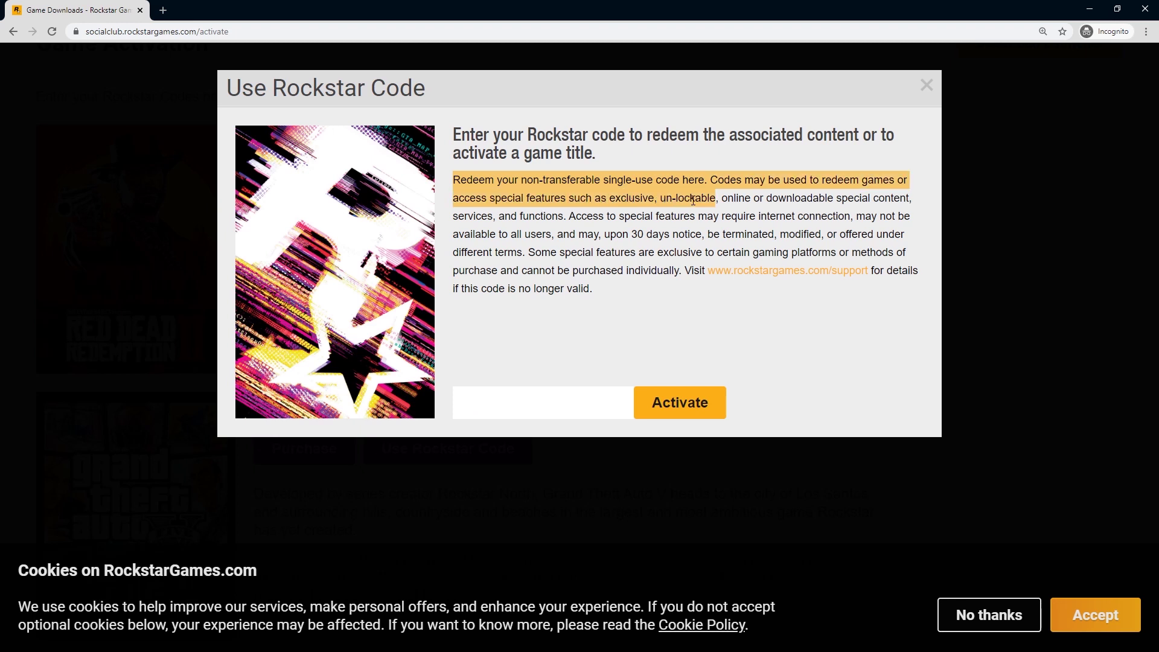
pyautogui.moveTo(652, 202)
pyautogui.mouseDown()
pyautogui.moveTo(849, 205)
pyautogui.moveTo(553, 218)
pyautogui.moveTo(797, 218)
pyautogui.moveTo(527, 232)
pyautogui.moveTo(702, 234)
pyautogui.mouseUp()
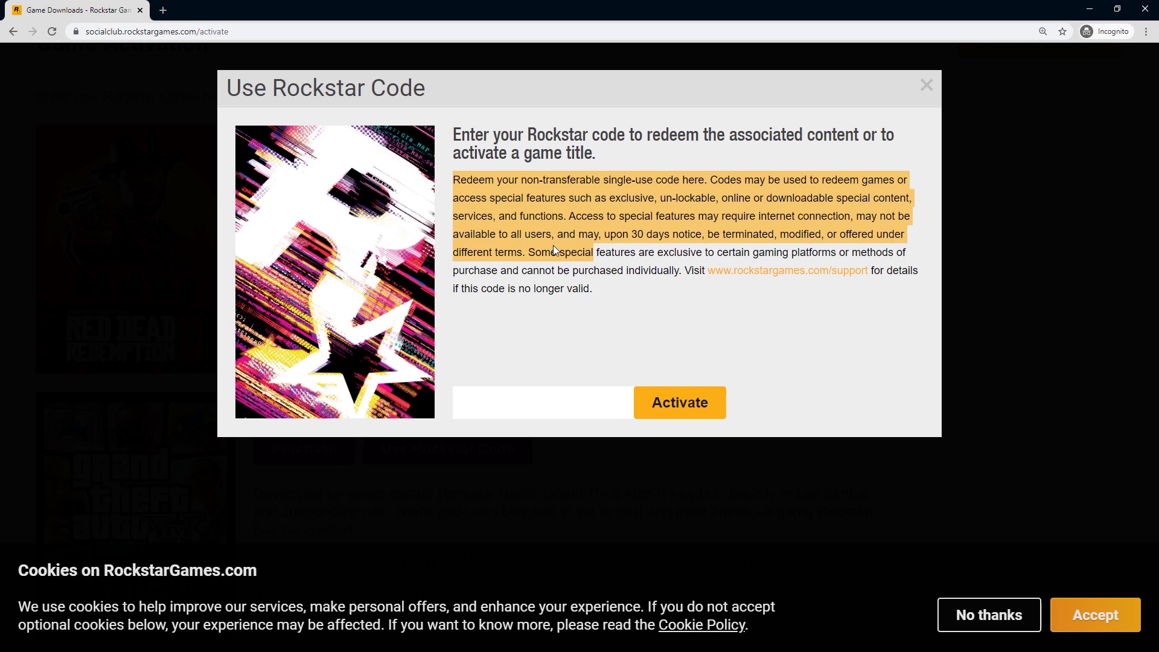
pyautogui.moveTo(702, 233)
pyautogui.mouseDown()
pyautogui.moveTo(683, 251)
pyautogui.moveTo(894, 251)
pyautogui.moveTo(599, 252)
pyautogui.moveTo(504, 269)
pyautogui.moveTo(916, 270)
pyautogui.moveTo(478, 289)
pyautogui.moveTo(569, 287)
pyautogui.mouseUp()
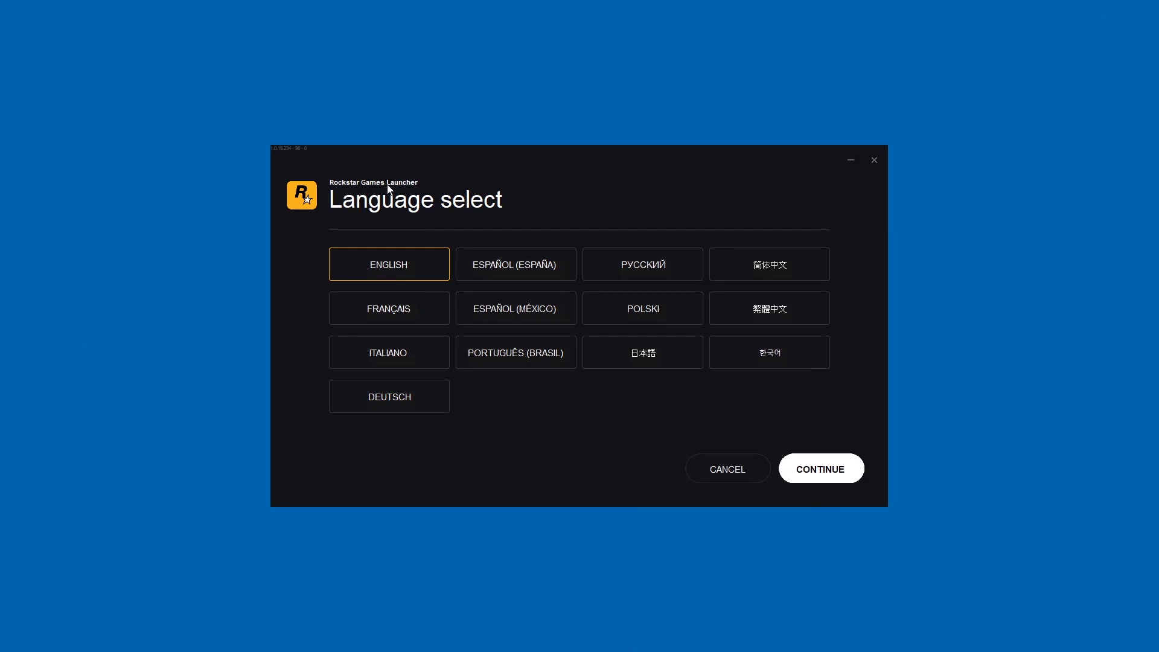
# Accept the language, welcome and license pages and approve installing the launcher and prerequisites.
pyautogui.click(801, 462)
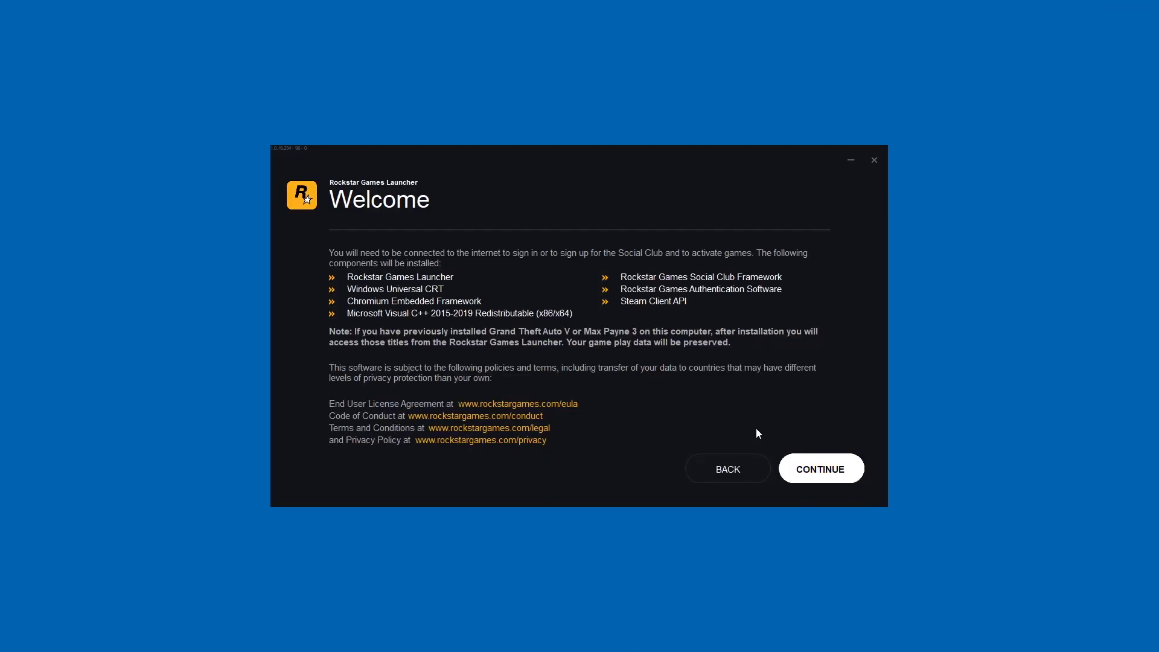
pyautogui.click(819, 476)
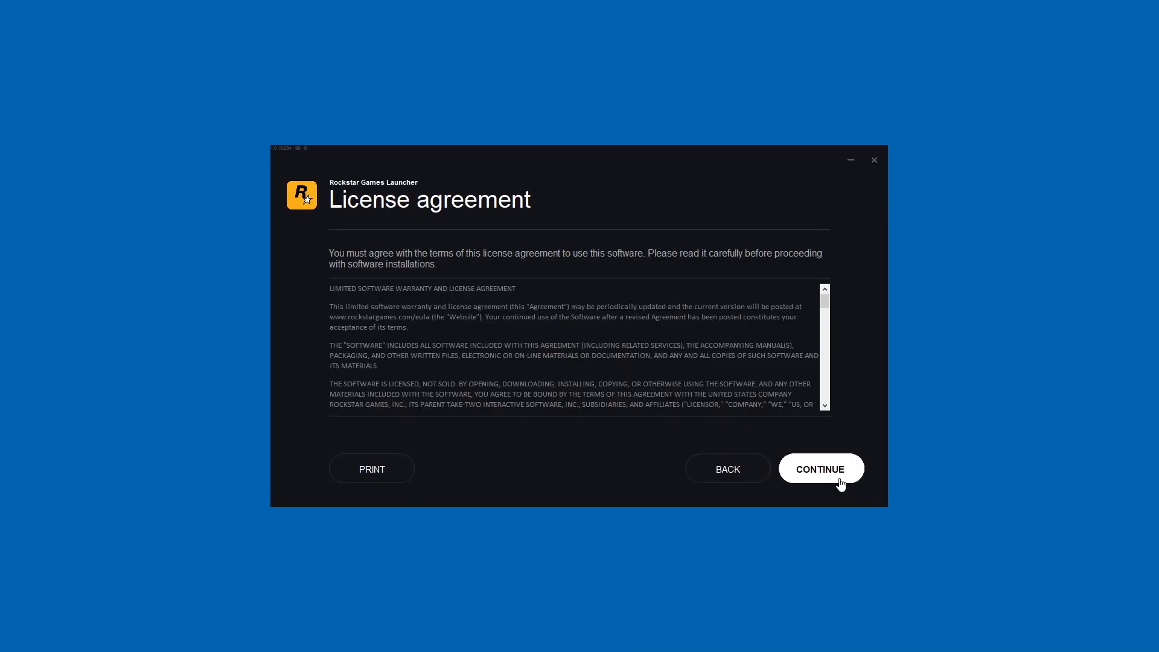
pyautogui.click(699, 472)
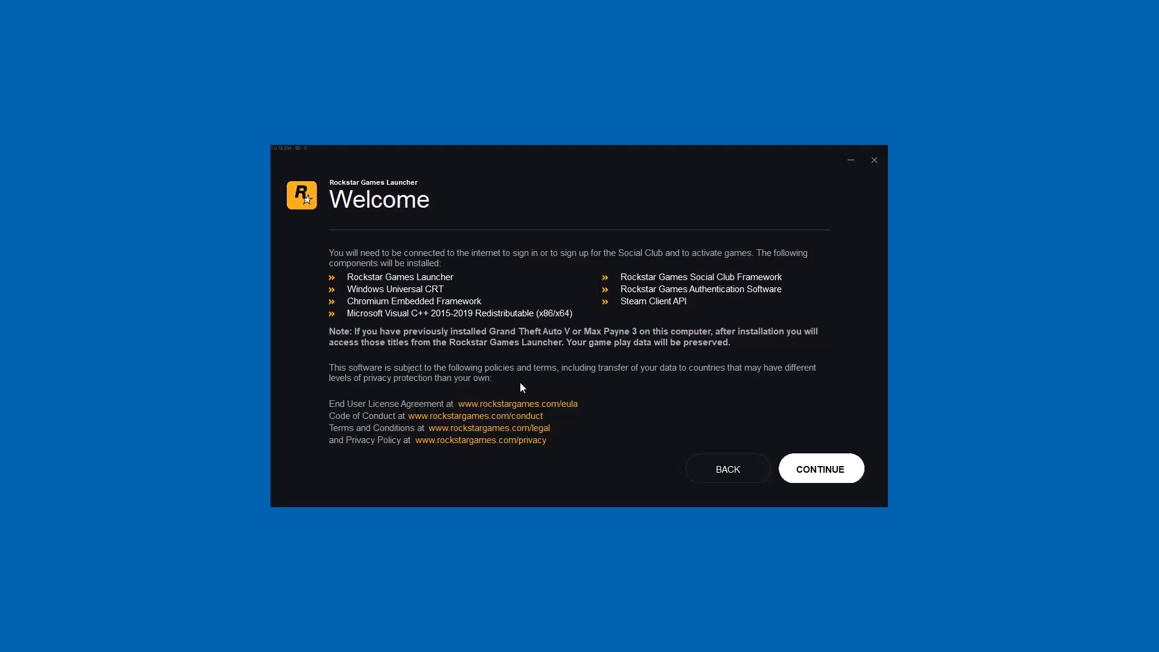
pyautogui.click(815, 471)
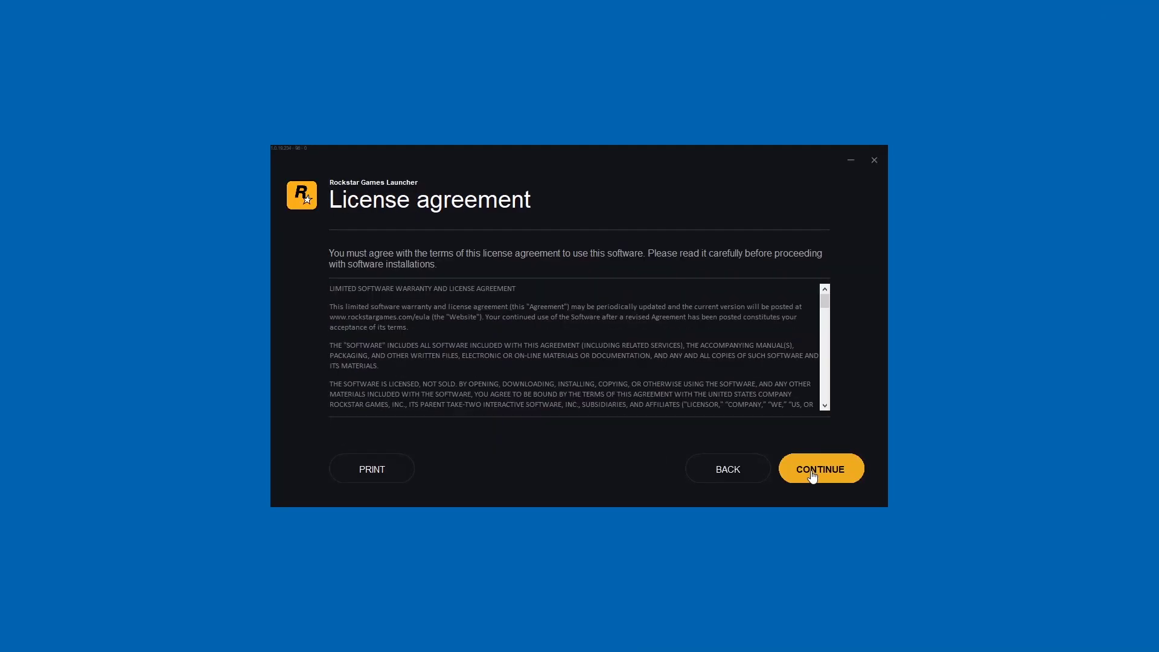
pyautogui.click(832, 475)
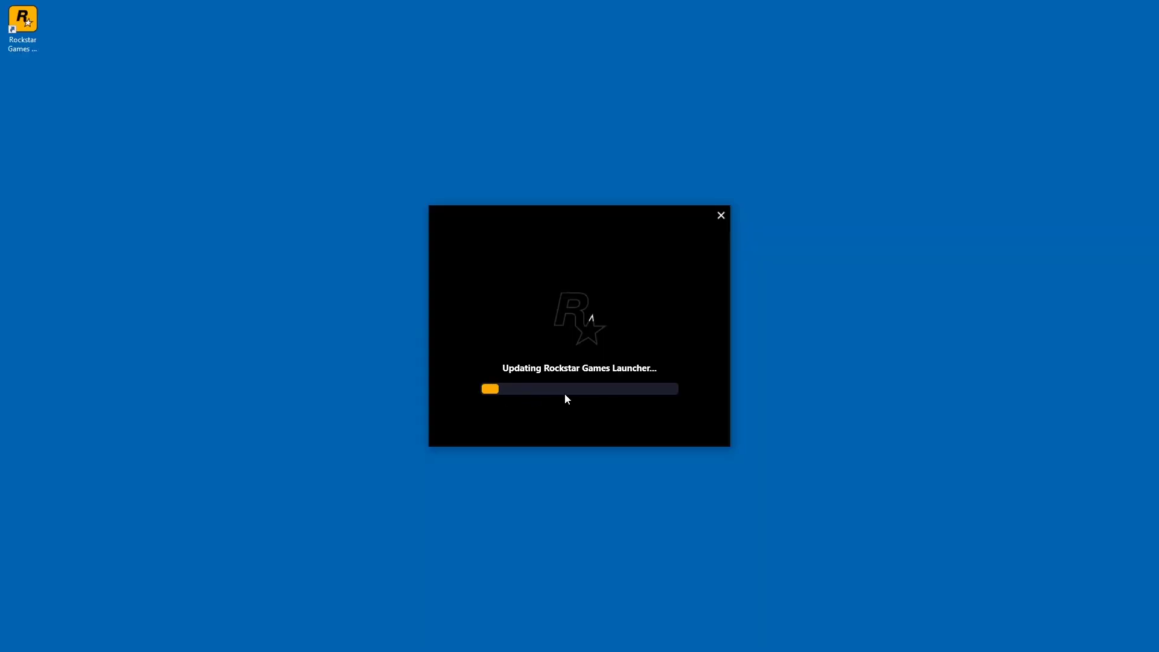
pyautogui.click(545, 401)
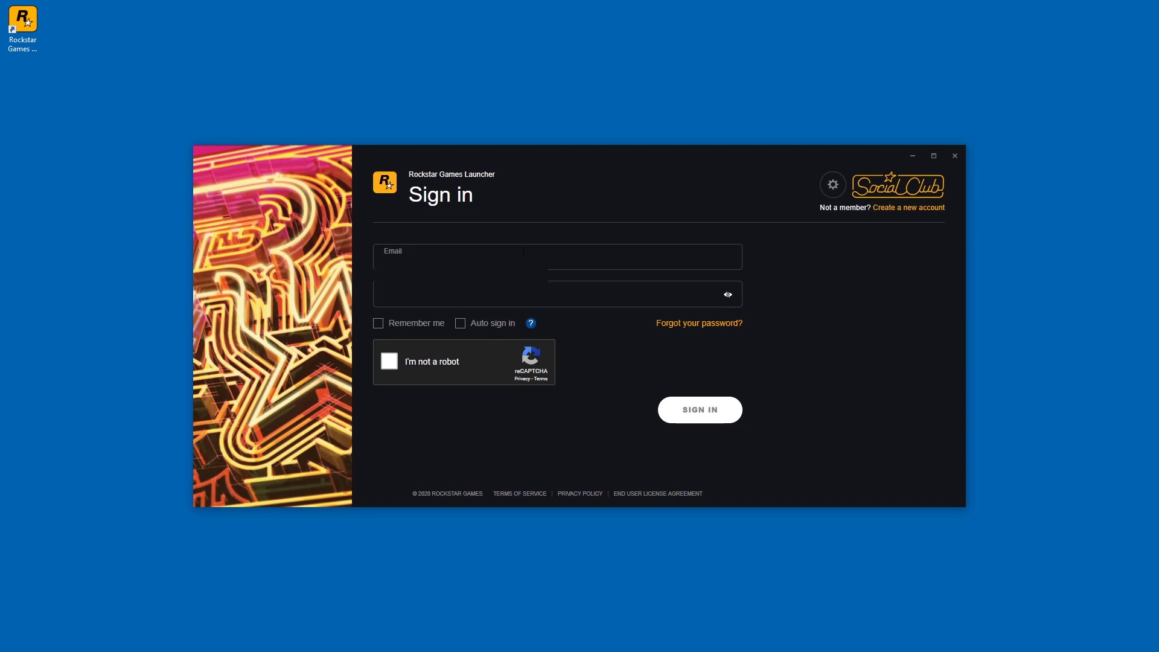
# Sign in with Remember me and Auto sign in, pass the bicycle reCAPTCHA, and check verification.
pyautogui.click(388, 362)
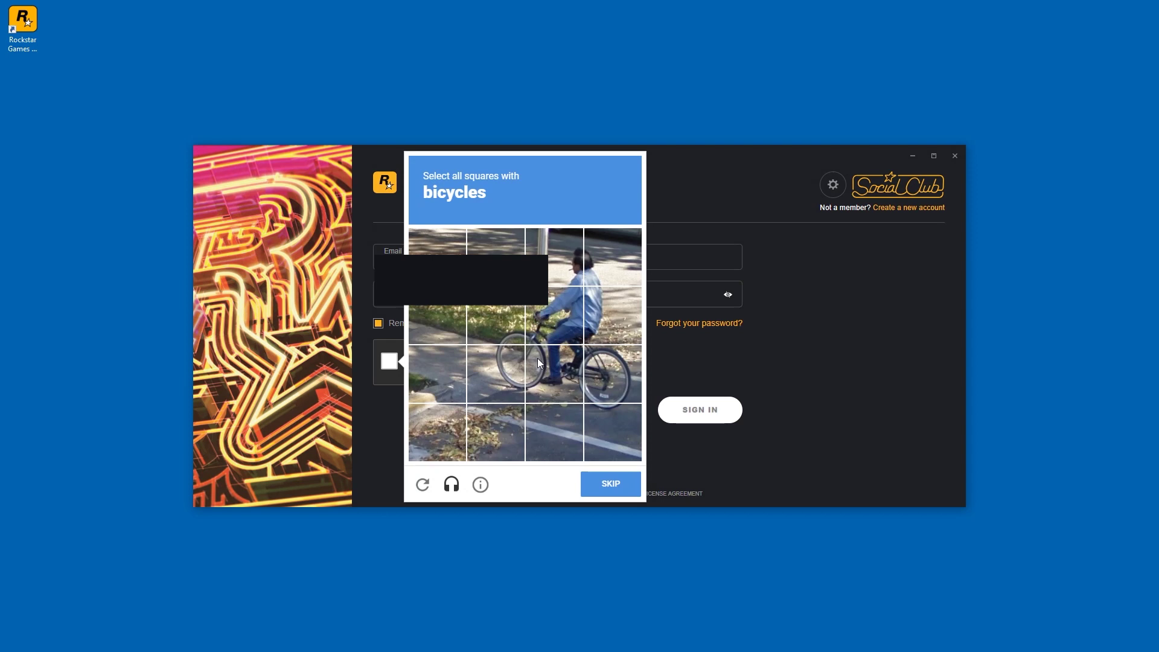
pyautogui.click(539, 367)
pyautogui.click(539, 327)
pyautogui.click(502, 371)
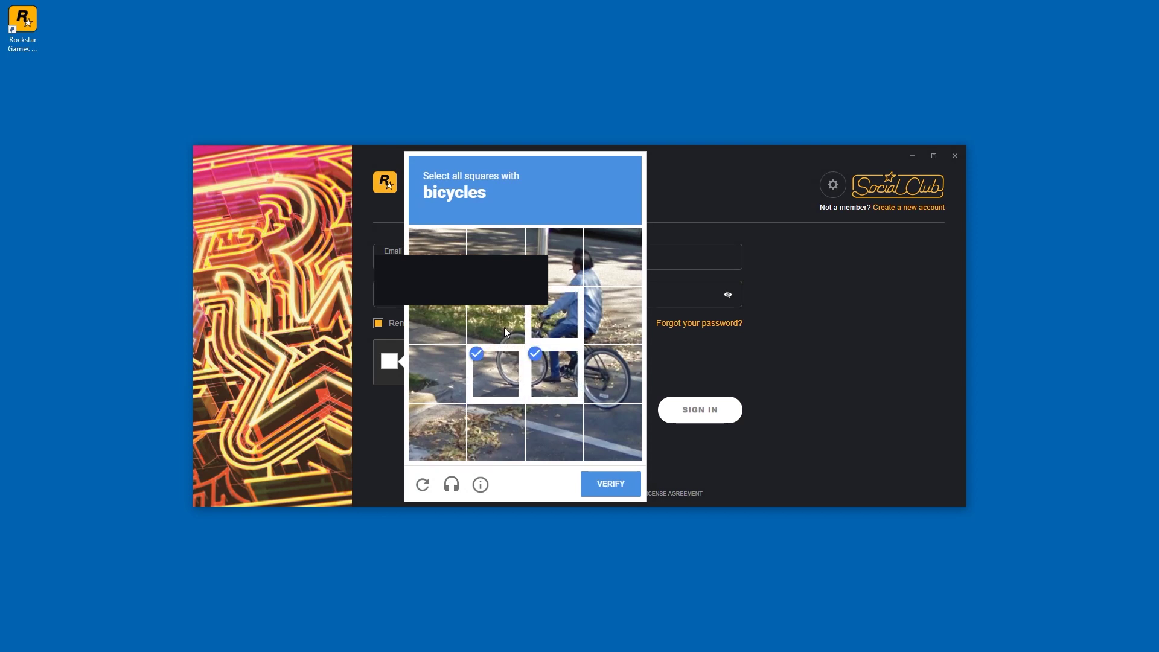
pyautogui.click(608, 371)
pyautogui.click(603, 411)
pyautogui.click(610, 483)
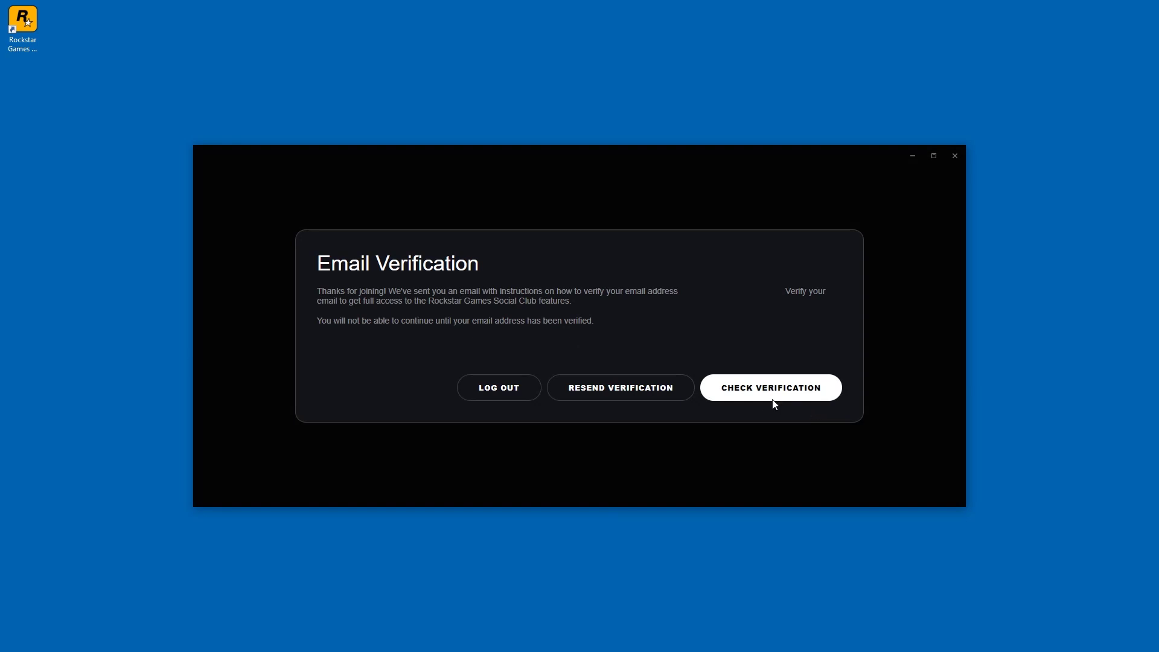
pyautogui.click(771, 397)
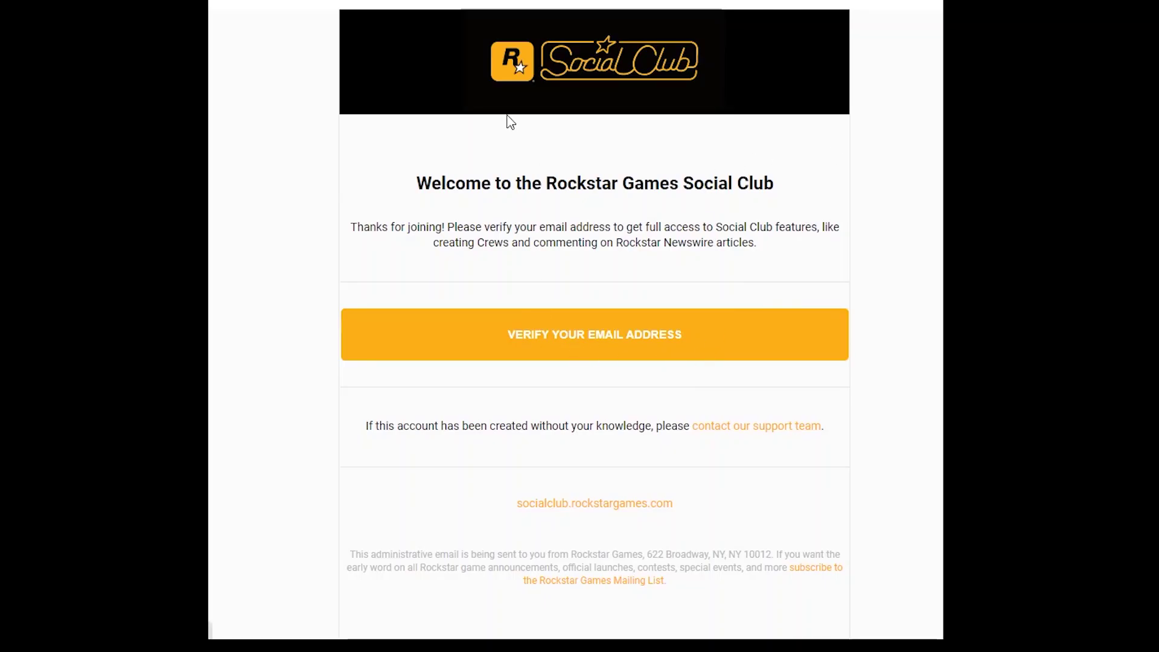
# Verify the email from the welcome message and set Receive Friend Request via Email to NO.
pyautogui.click(600, 336)
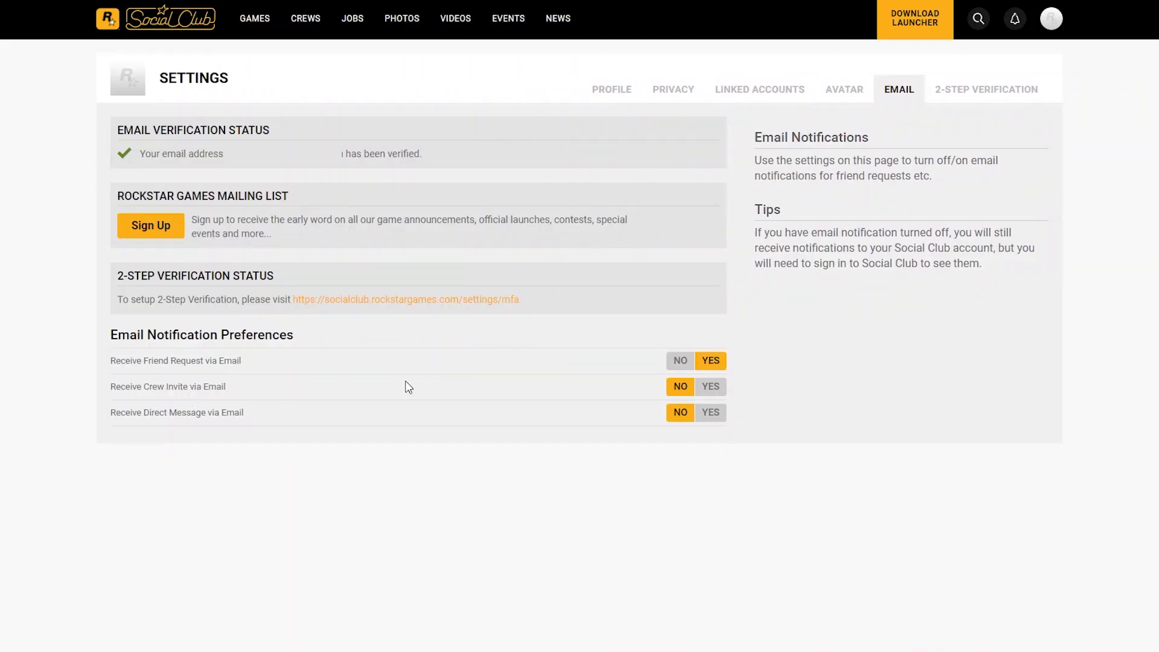
pyautogui.click(679, 360)
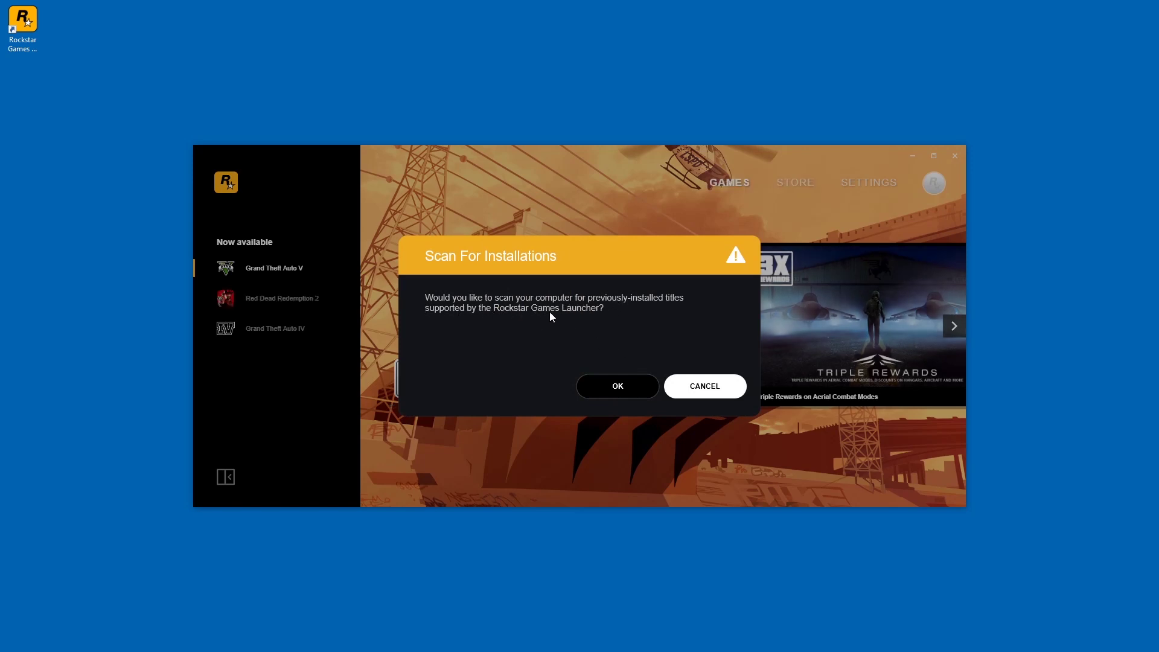
# Decline the installed-titles scan and start Redeem Code from the account menu.
pyautogui.click(677, 383)
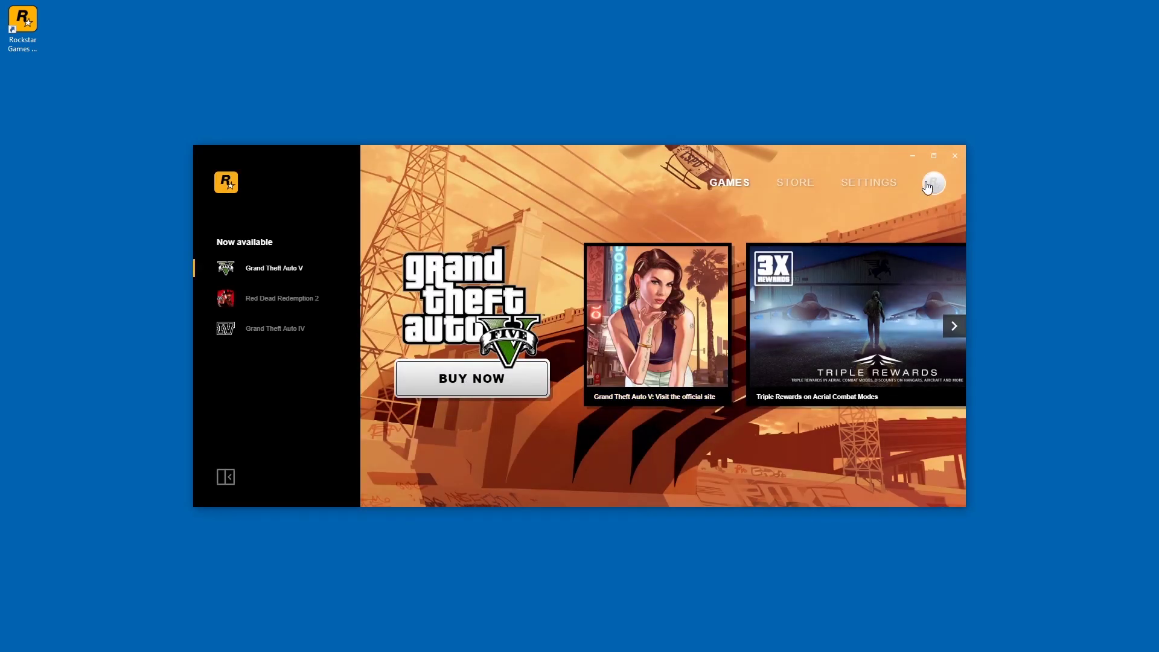
pyautogui.click(928, 187)
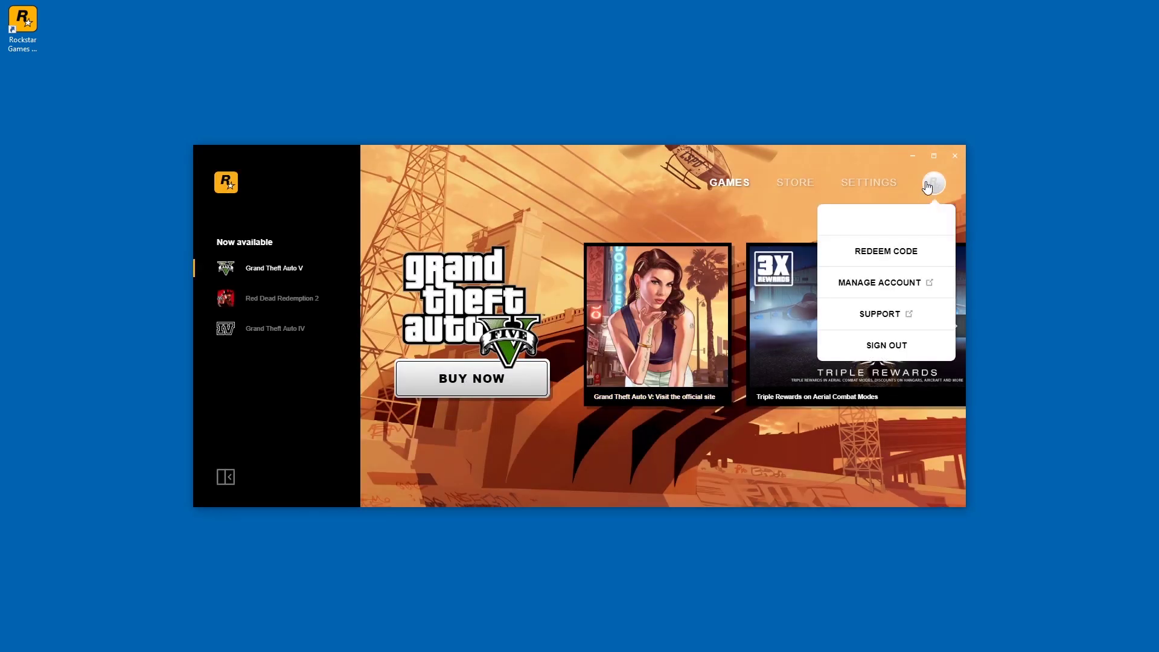
pyautogui.click(886, 251)
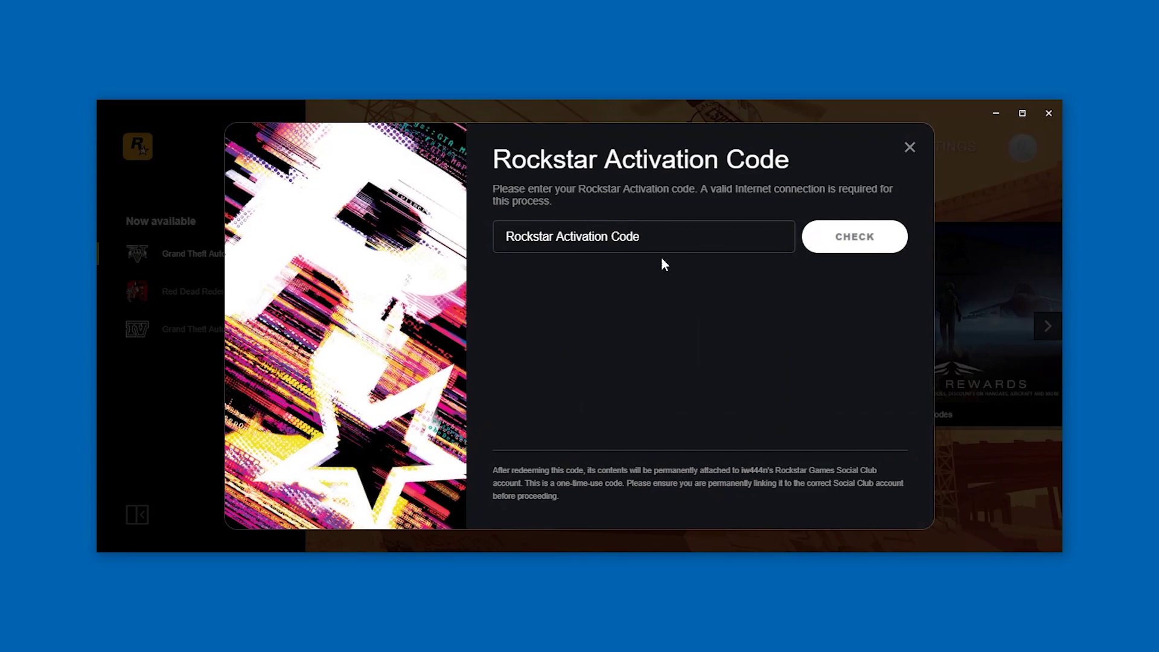
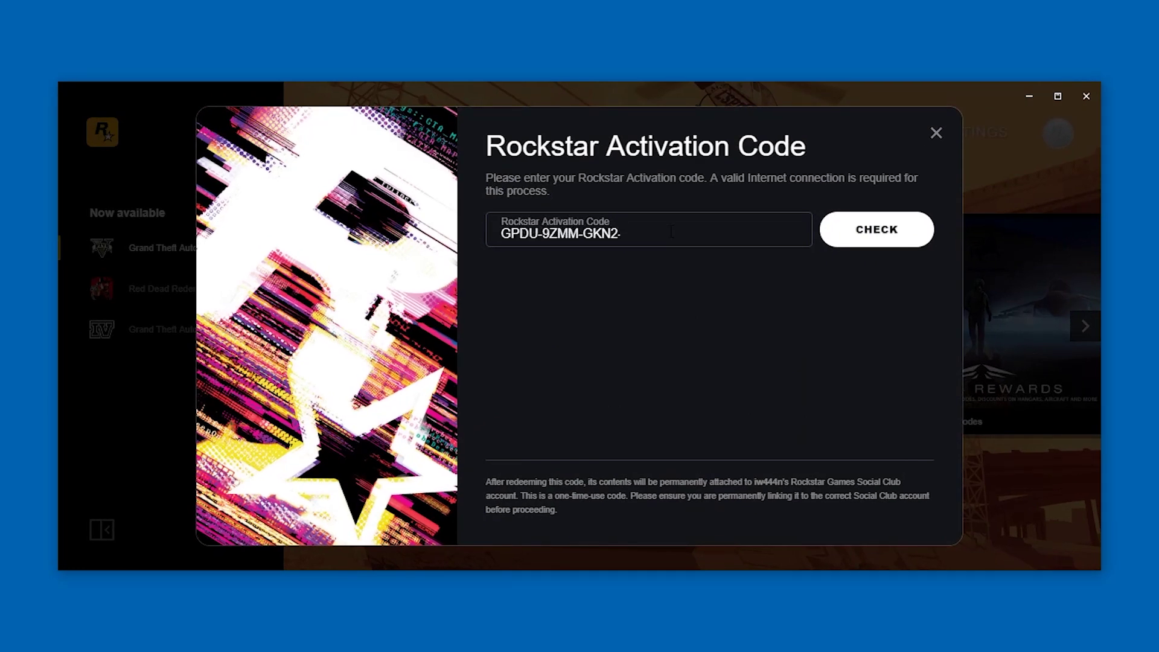
# Validate the GTA V code, accept the permanent-attachment consent, redeem, and close the confirmation.
pyautogui.click(854, 237)
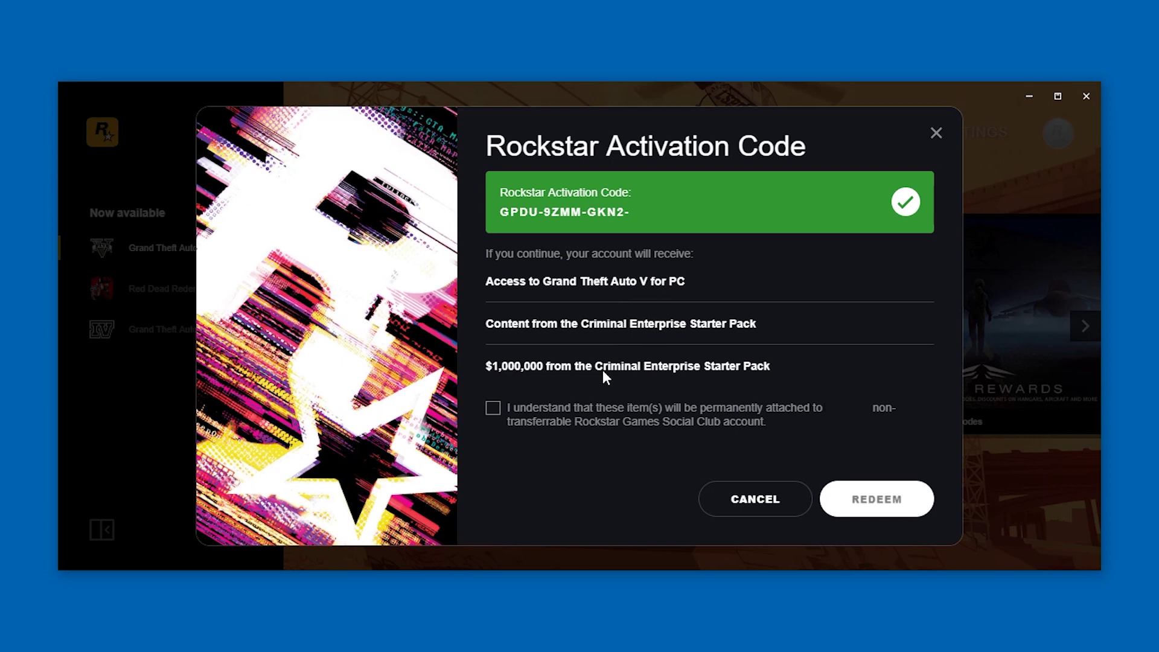
pyautogui.click(514, 417)
pyautogui.click(876, 499)
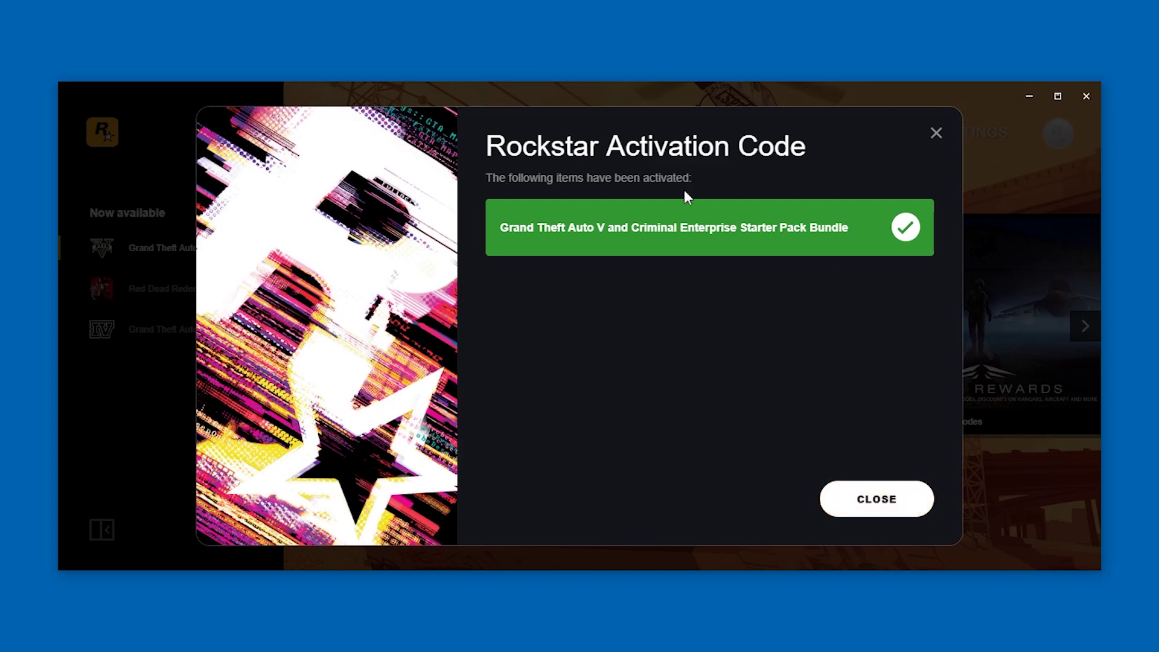
pyautogui.click(869, 493)
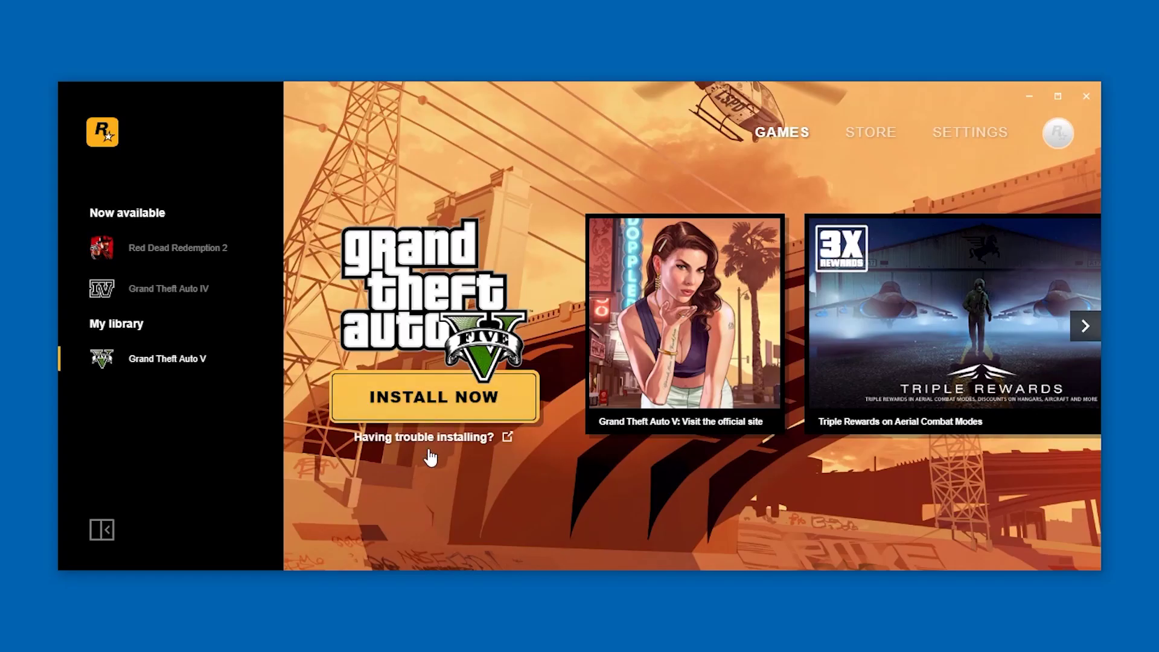
# Install Grand Theft Auto V to I:\Games\GTAV without desktop or start menu shortcuts.
pyautogui.click(448, 404)
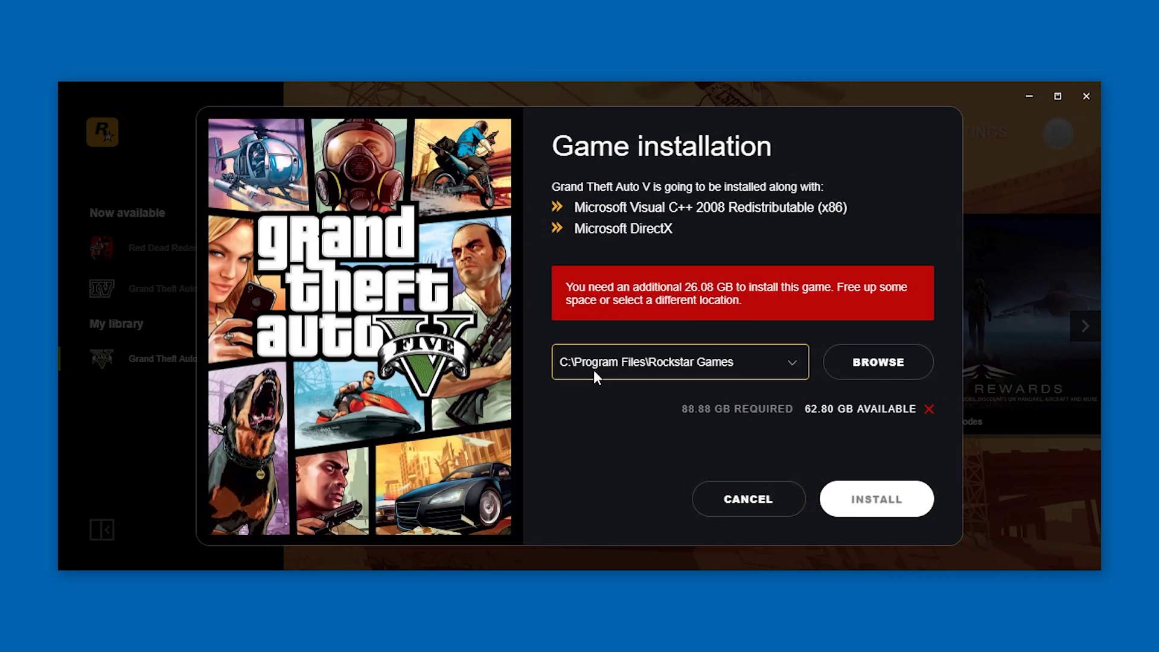
pyautogui.click(925, 344)
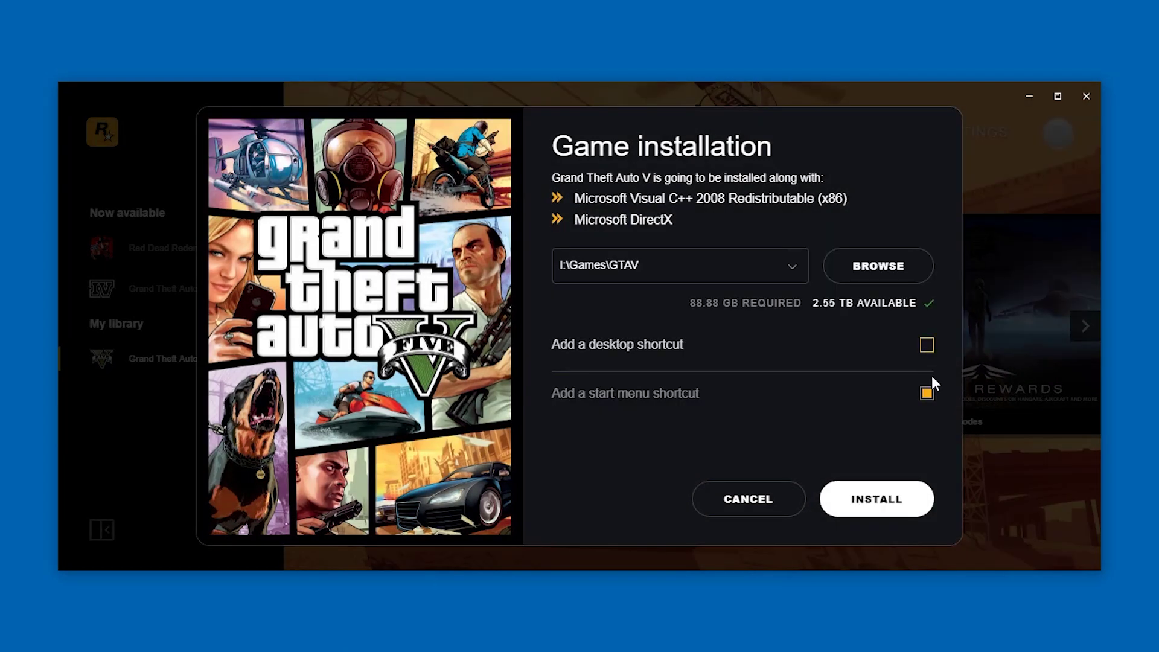
pyautogui.click(926, 393)
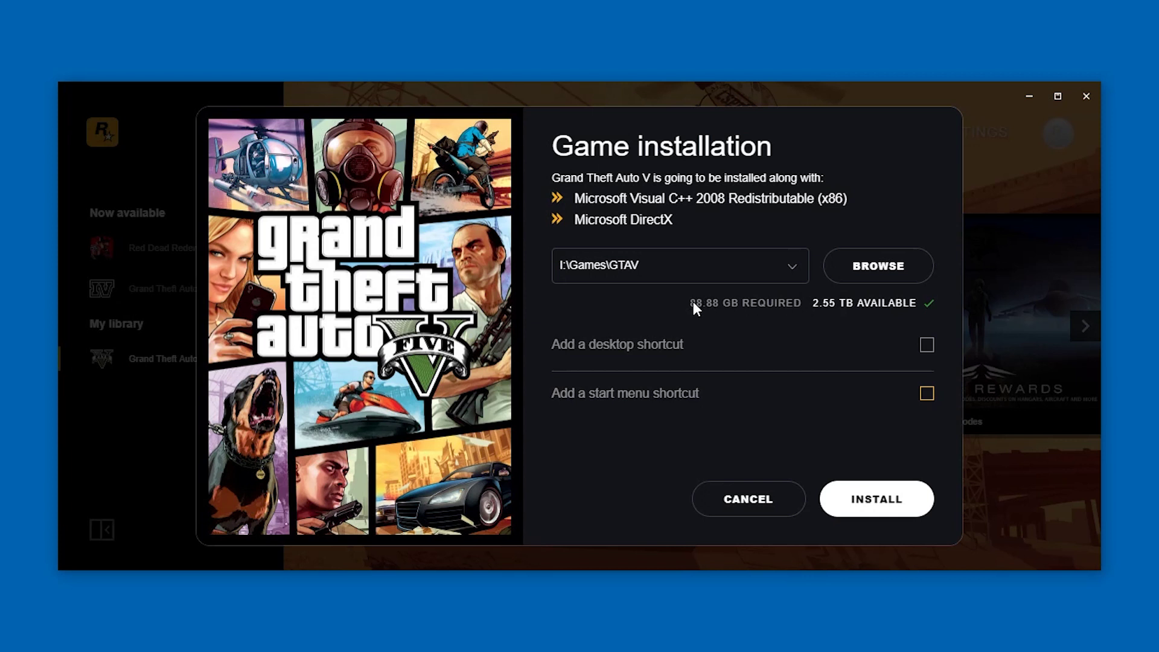
pyautogui.click(875, 505)
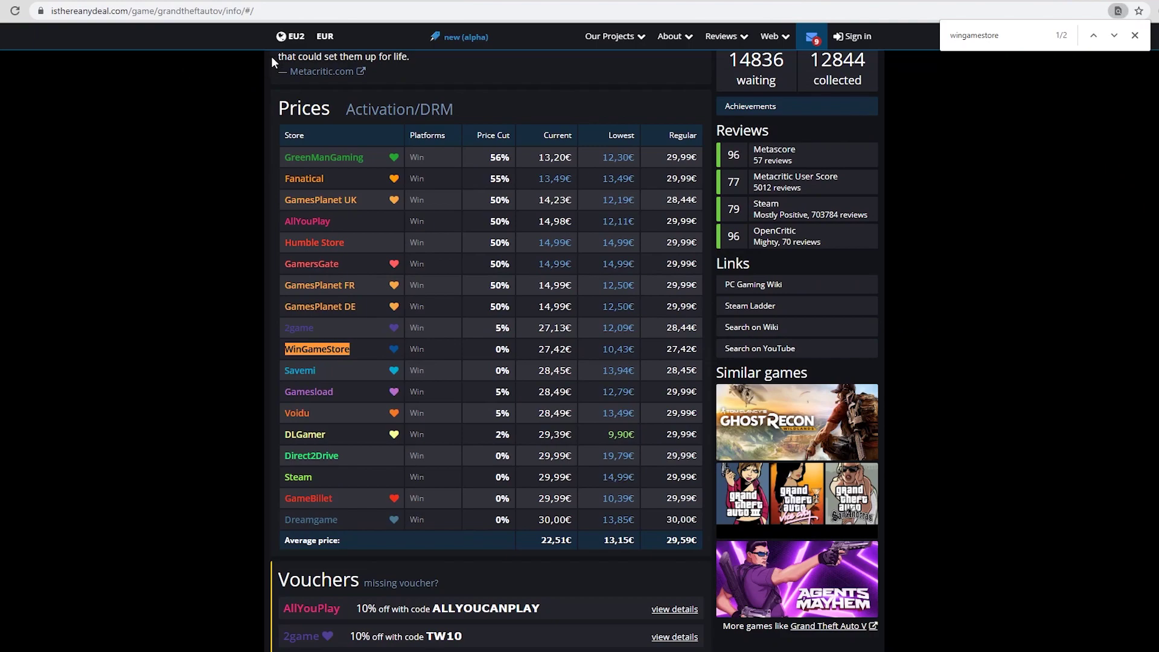
pyautogui.scroll(3, 207, 90)
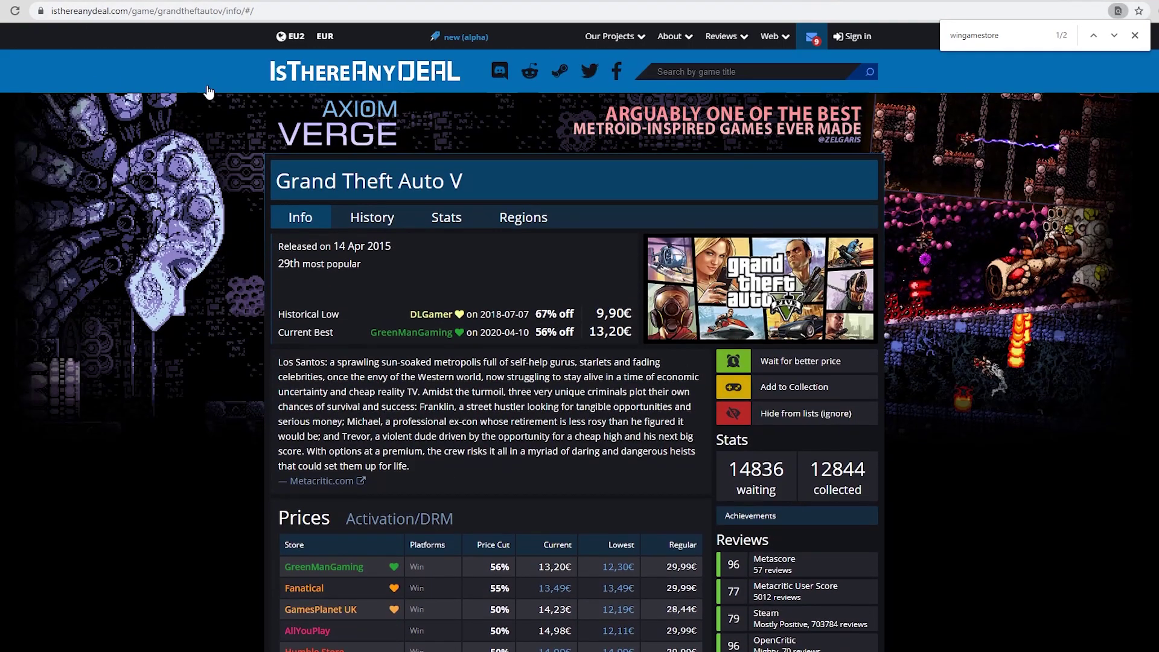
pyautogui.scroll(-2, 442, 317)
pyautogui.scroll(-2, 442, 316)
pyautogui.scroll(3, 443, 316)
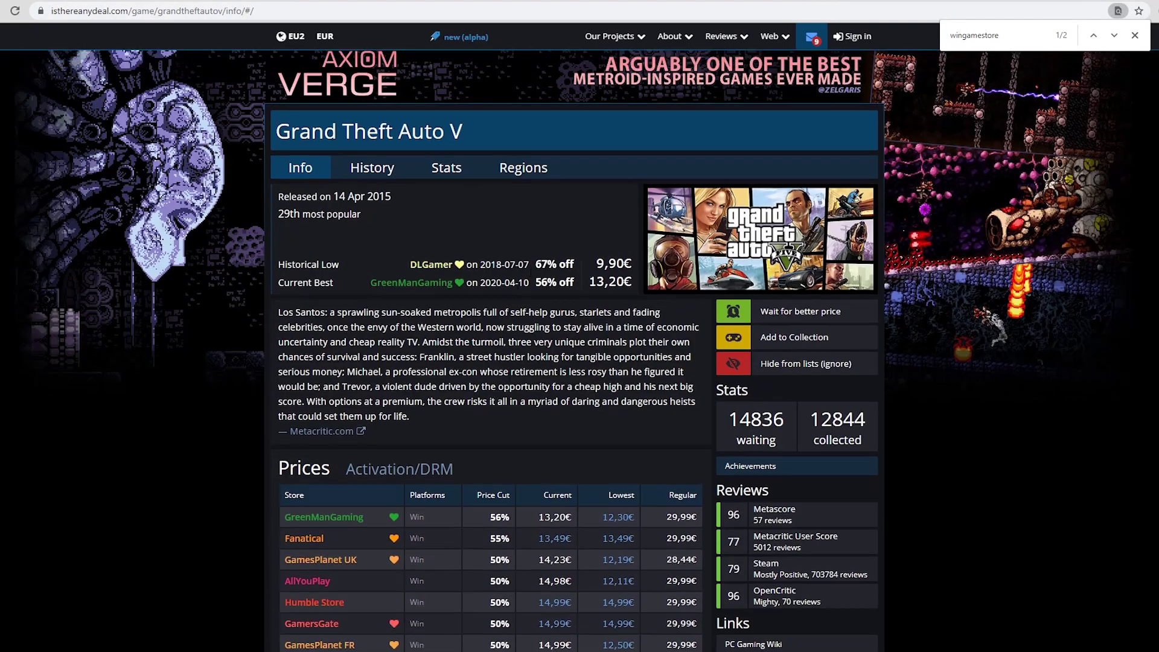
pyautogui.scroll(1, 580, 350)
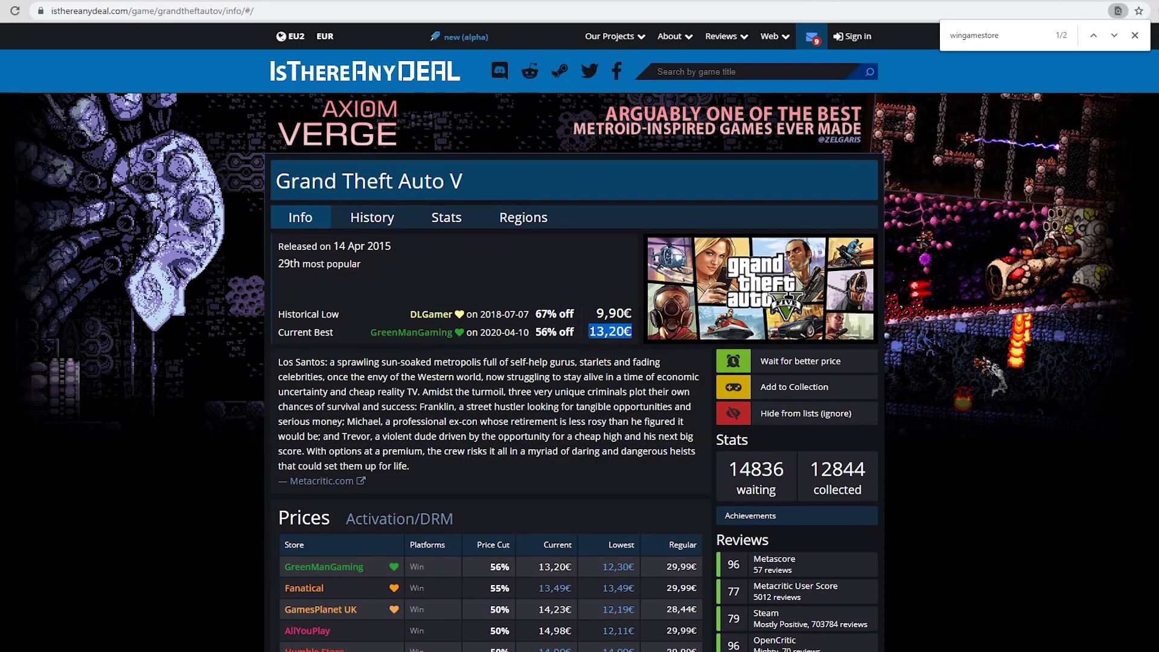
# Compare GTA V prices between the IsThereAnyDeal and gg.deals tabs, highlighting gg.deals' ~12,87€ lowest price.
pyautogui.hotkey('ctrl', 'Tab')
pyautogui.tripleClick(566, 217)
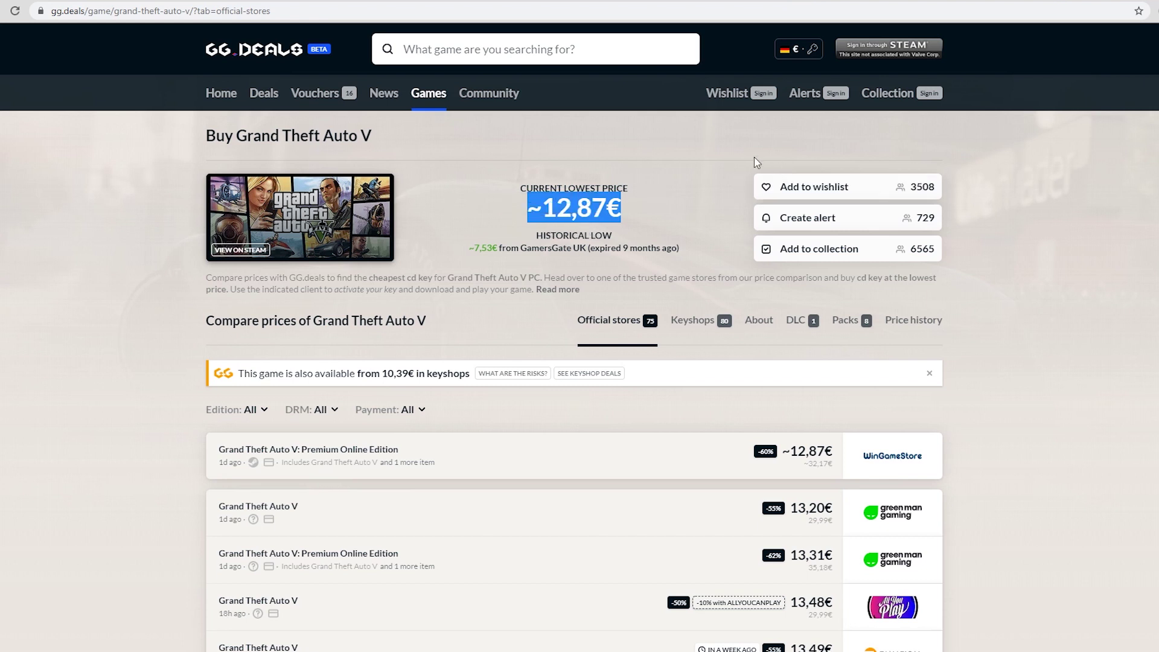
pyautogui.hotkey('ctrl', 'Tab')
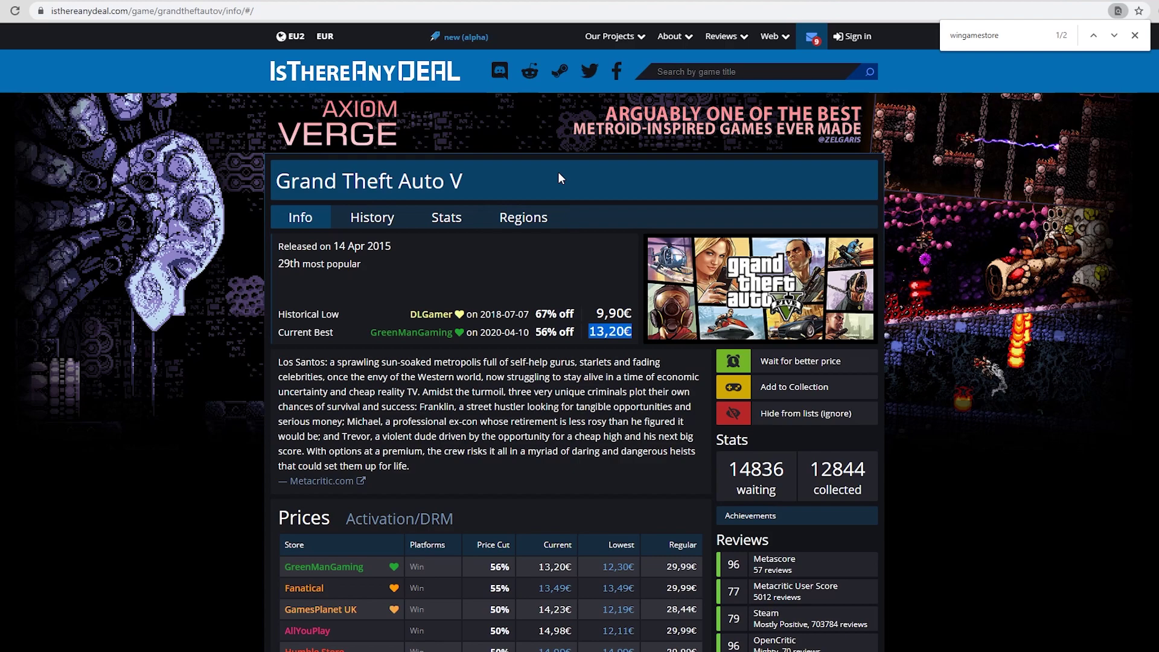
pyautogui.hotkey('ctrl', 'Tab')
pyautogui.hotkey('ctrl', 'Tab')
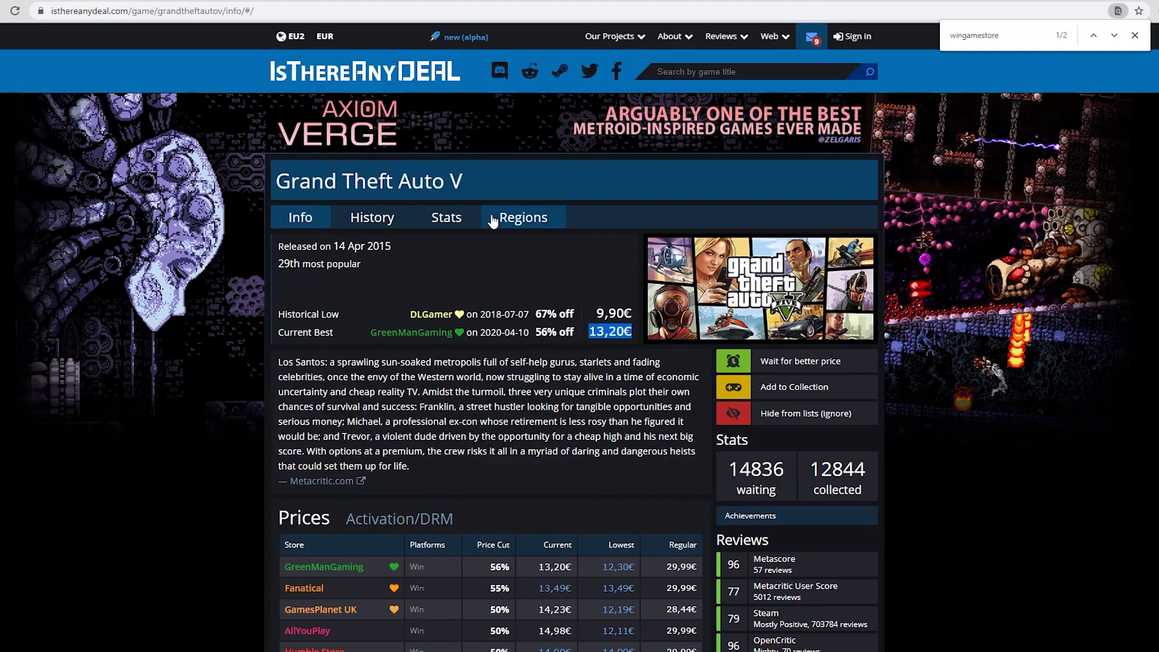
pyautogui.hotkey('ctrl', 'Tab')
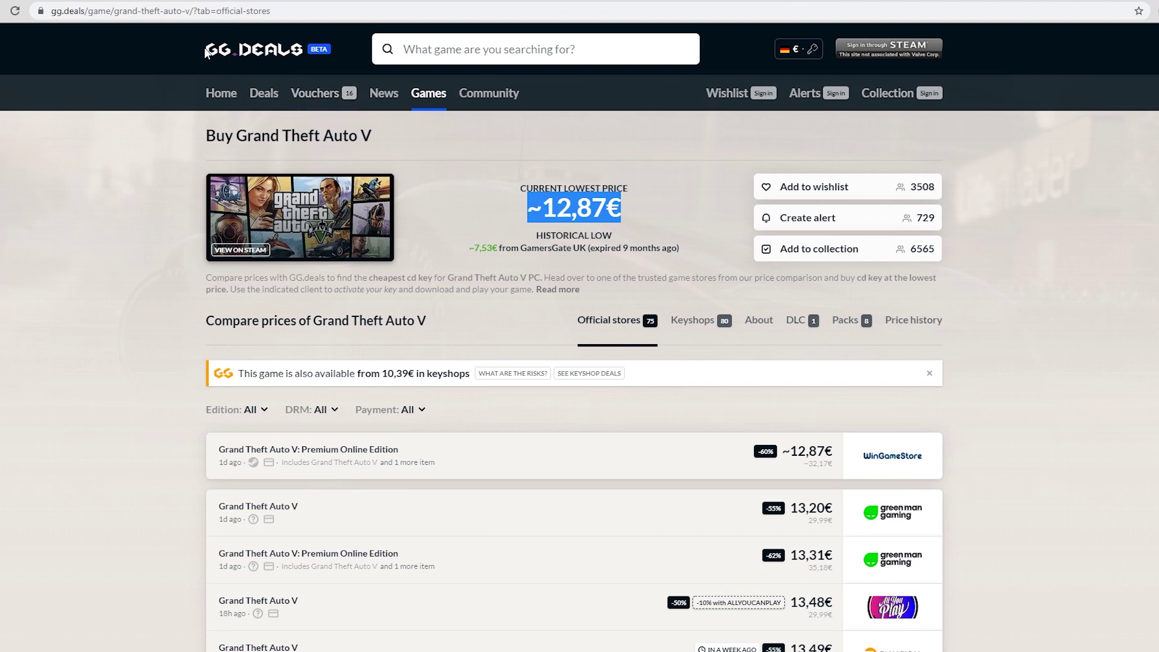
pyautogui.click(493, 169)
pyautogui.moveTo(574, 207)
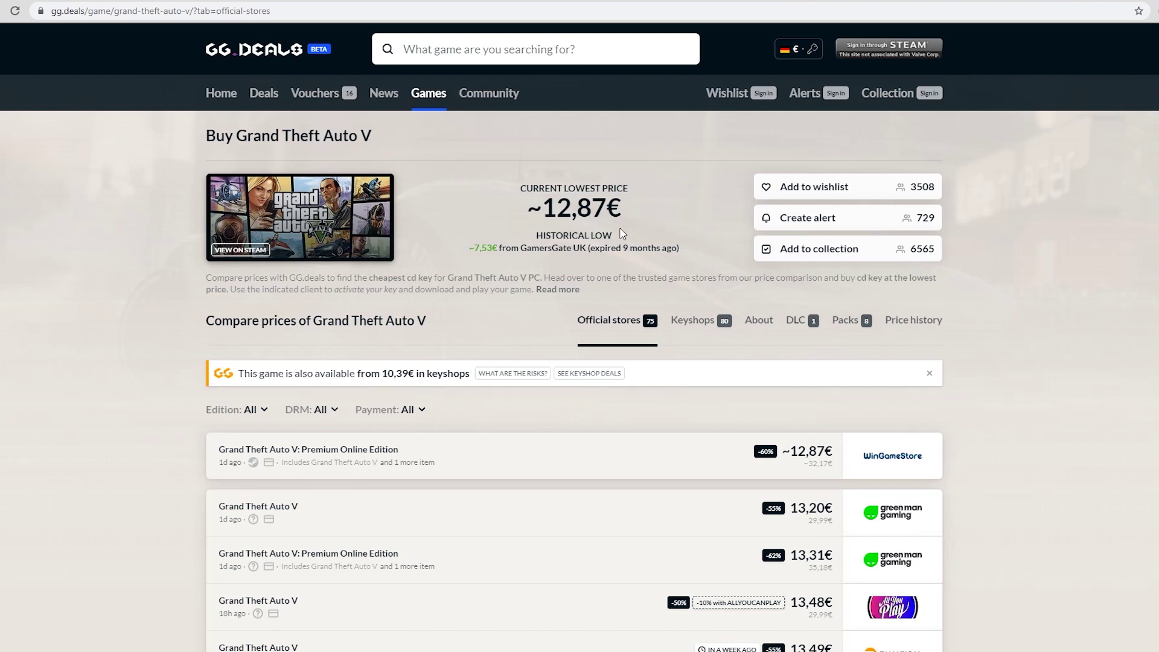